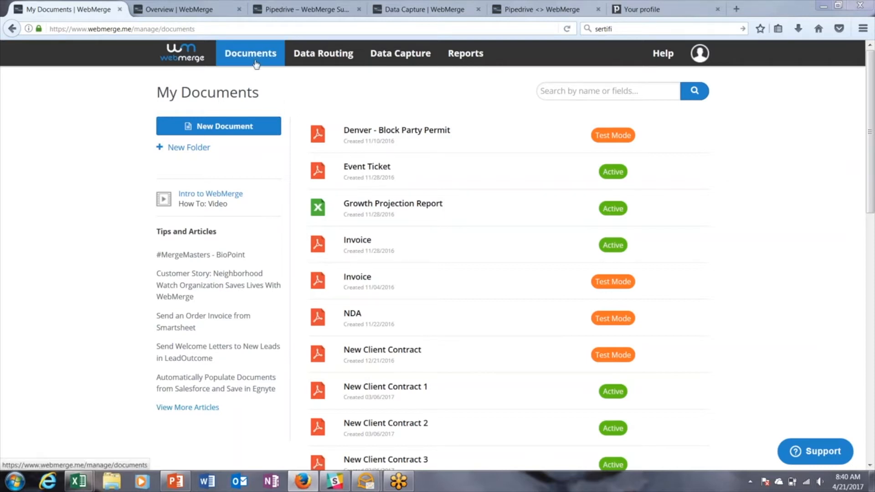
Start a new document named "new client contract 14" and continue to the document type selection
{"action": "left_click", "coordinate": [228, 128]}
{"action": "left_click", "coordinate": [408, 234]}
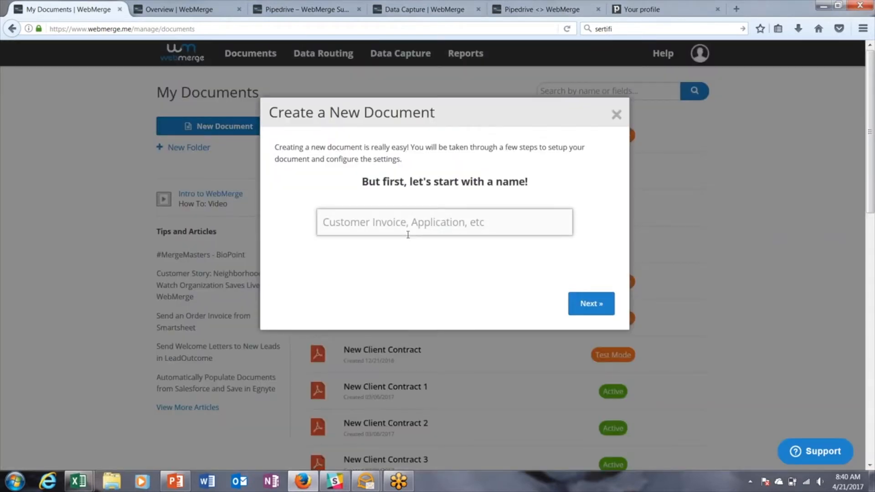
{"action": "type", "text": "new client contract 1"}
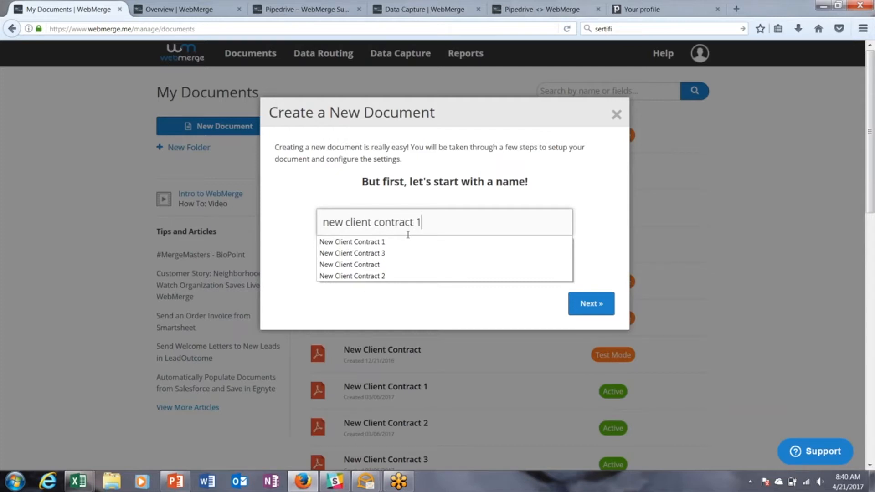
{"action": "type", "text": "4"}
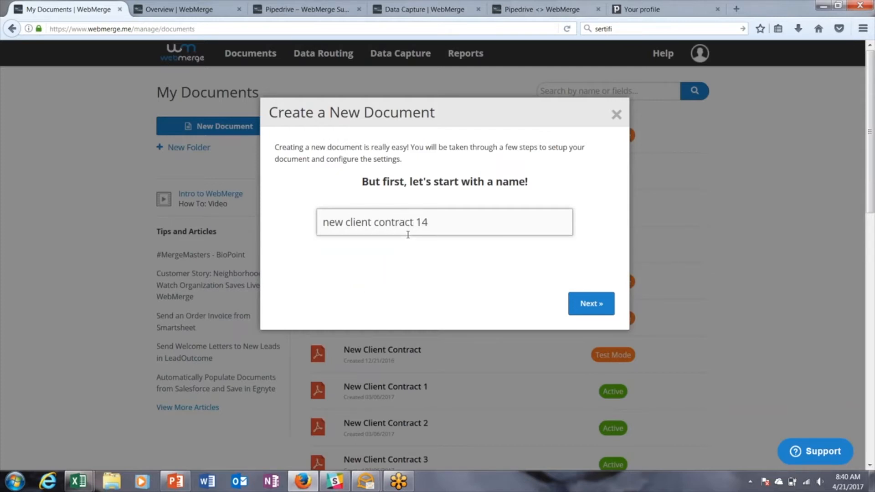
{"action": "left_click", "coordinate": [587, 305]}
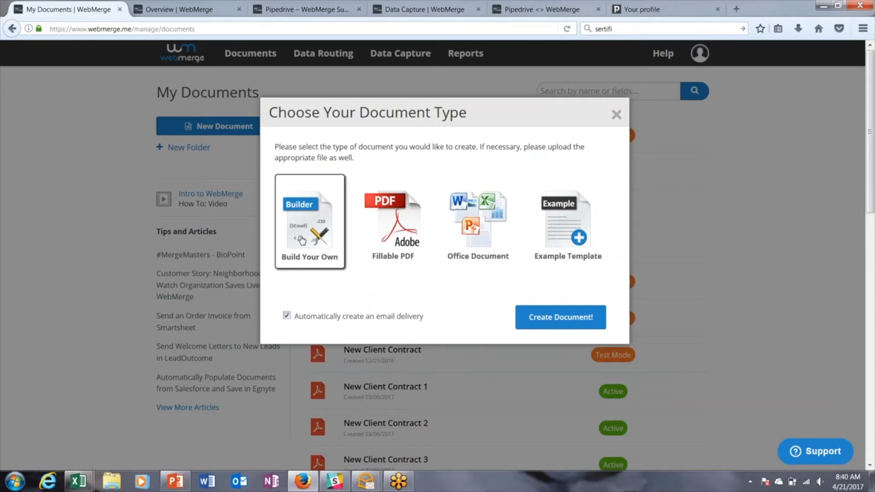
Review the Fillable PDF, Office Document and Example Template document types, including the list of available example templates
{"action": "left_click", "coordinate": [402, 237]}
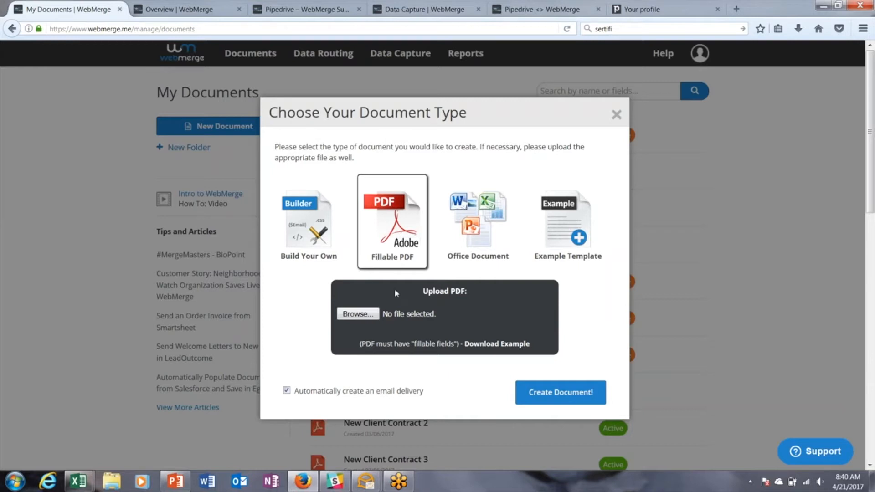
{"action": "left_click", "coordinate": [484, 226]}
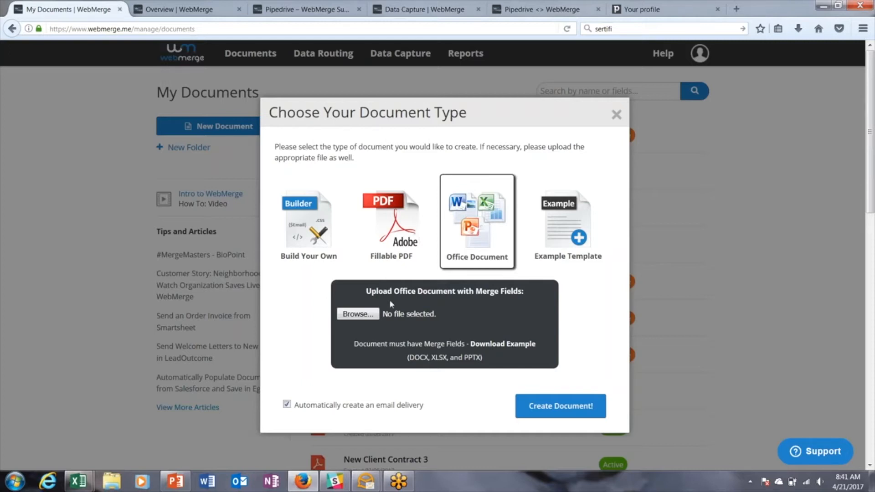
{"action": "left_click", "coordinate": [562, 245]}
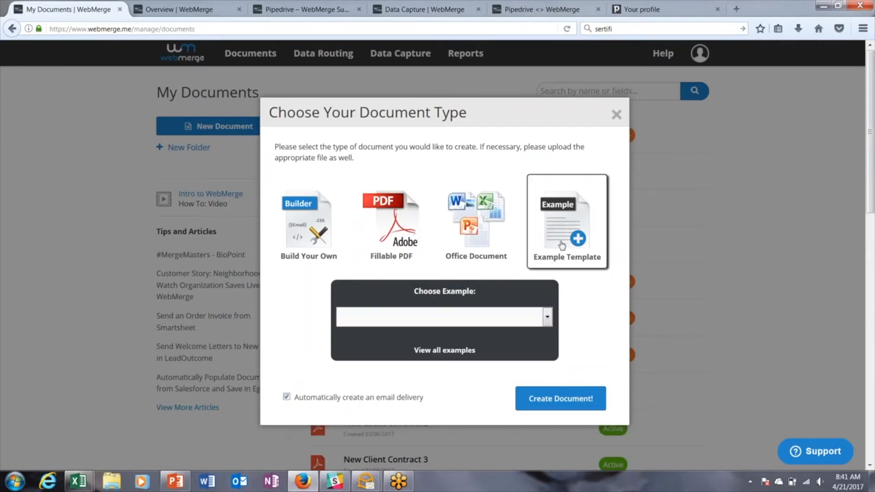
{"action": "left_click", "coordinate": [548, 318]}
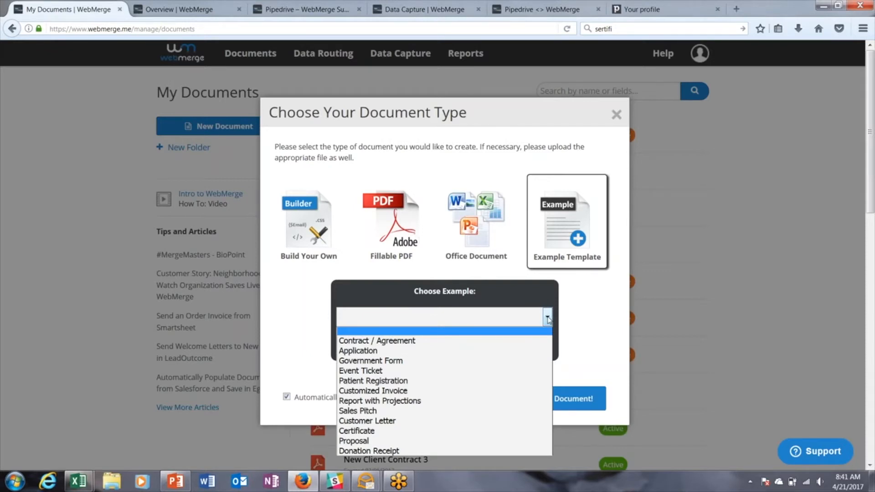
{"action": "left_click", "coordinate": [548, 319]}
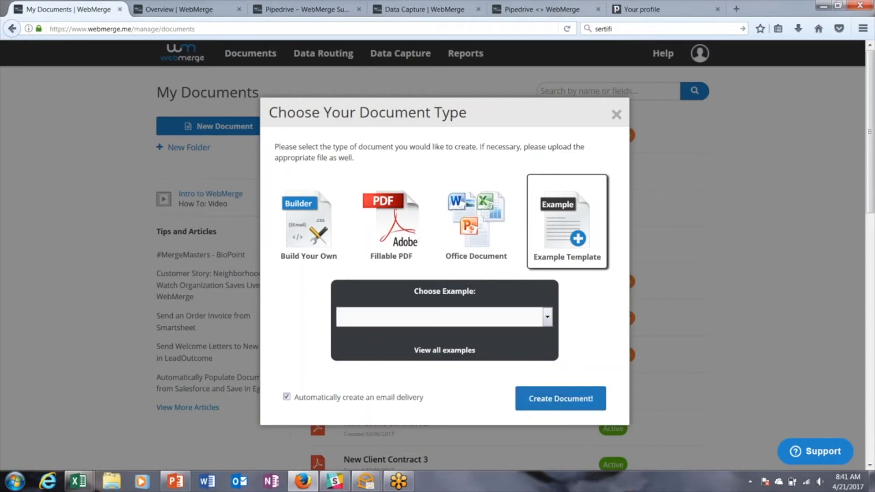
Open the existing New Client Contract in the Document Builder and highlight the {$organization} merge field in the opening paragraph
{"action": "left_click", "coordinate": [183, 11]}
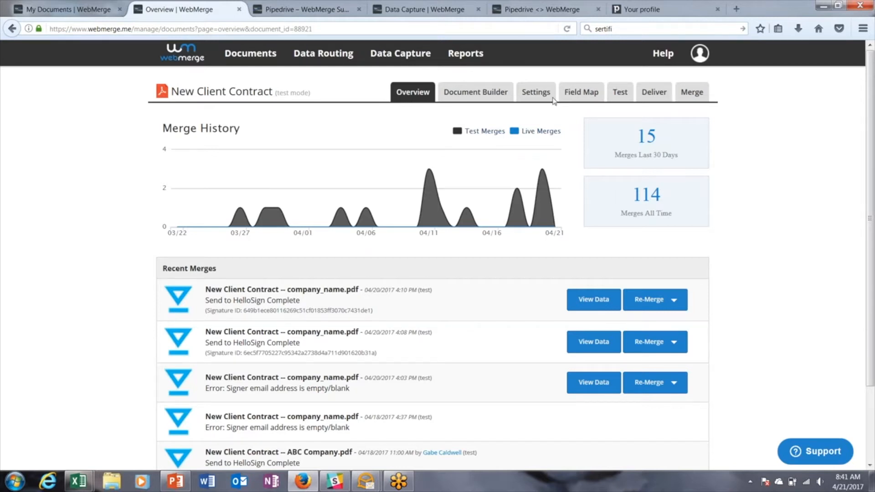
{"action": "left_click", "coordinate": [422, 95]}
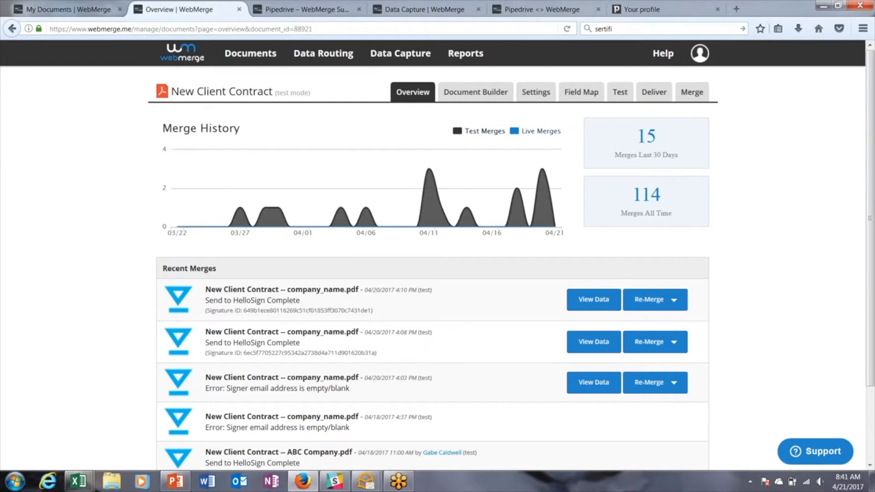
{"action": "left_click", "coordinate": [480, 99]}
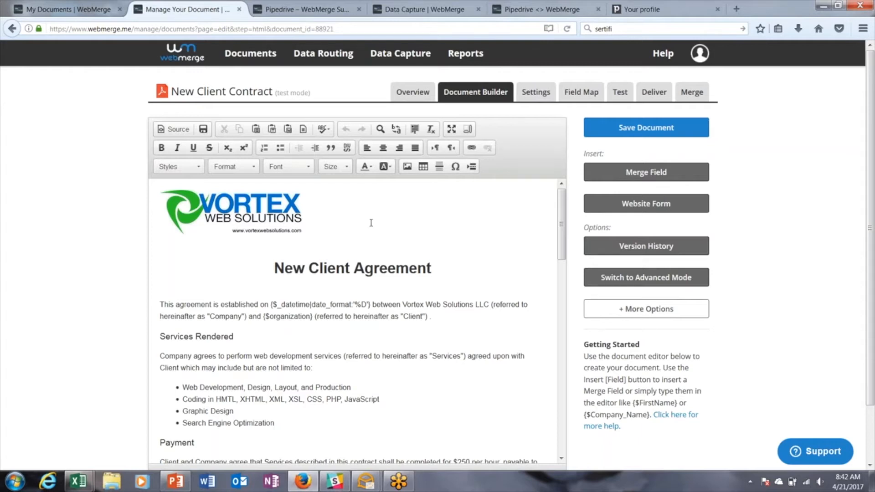
{"action": "scroll", "coordinate": [383, 223], "scroll_direction": "down", "scroll_amount": 1}
{"action": "scroll", "coordinate": [382, 223], "scroll_direction": "down", "scroll_amount": 3}
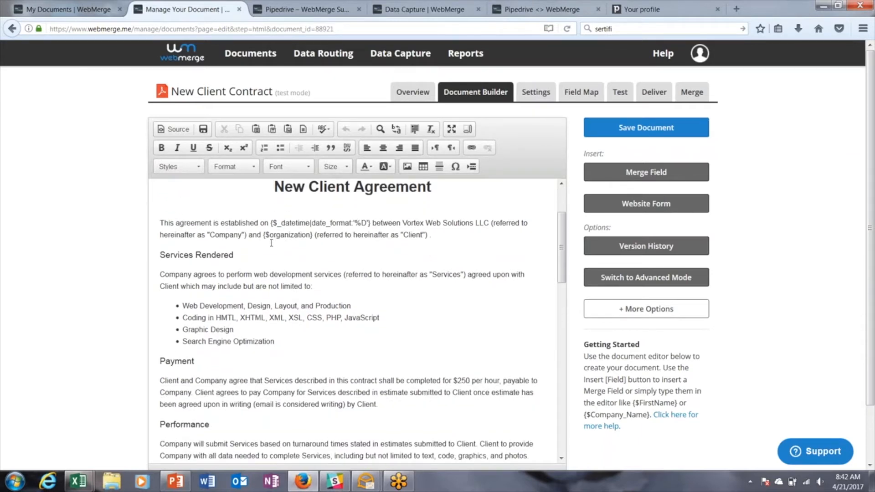
{"action": "left_click_drag", "start_coordinate": [264, 234], "coordinate": [315, 236]}
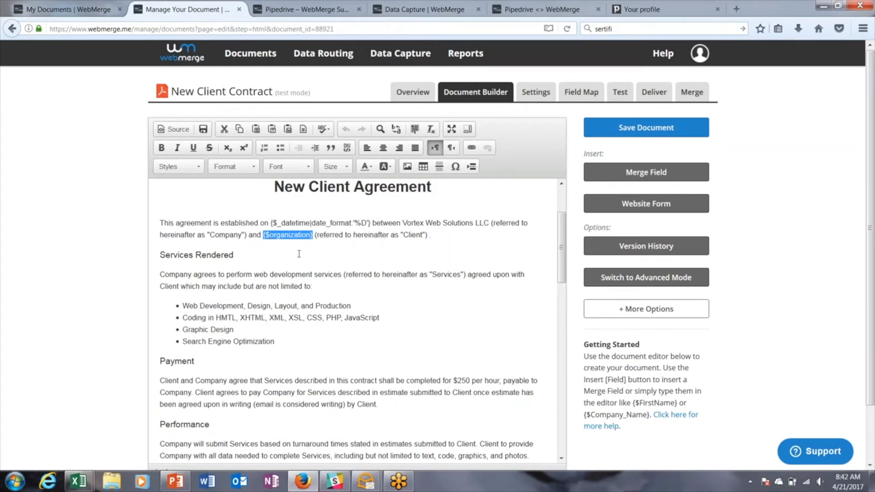
Examine the rest of the contract through its signing section and highlight the [sig|req|signer1] signature tag
{"action": "scroll", "coordinate": [299, 254], "scroll_direction": "down", "scroll_amount": 8}
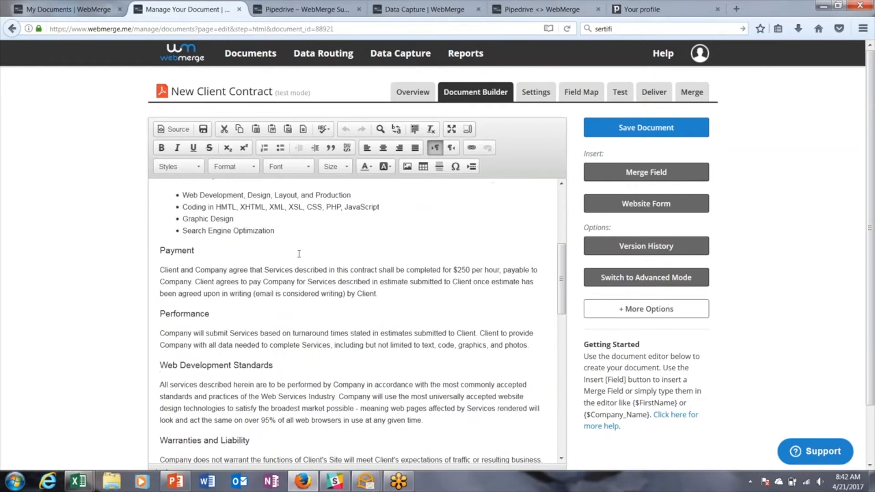
{"action": "scroll", "coordinate": [299, 254], "scroll_direction": "down", "scroll_amount": 10}
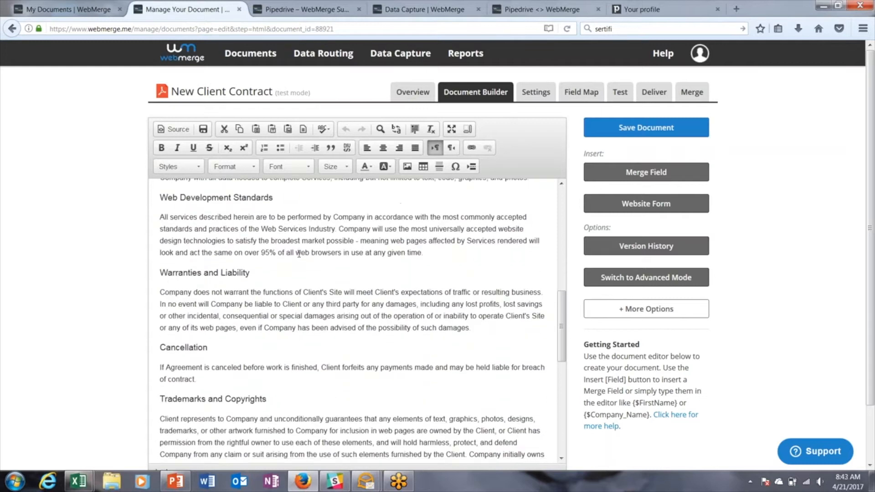
{"action": "scroll", "coordinate": [299, 254], "scroll_direction": "down", "scroll_amount": 7}
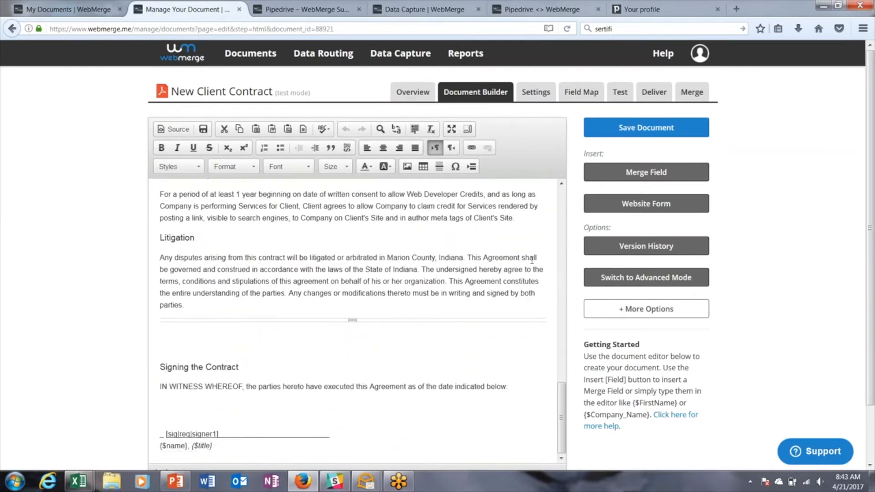
{"action": "scroll", "coordinate": [570, 264], "scroll_direction": "down", "scroll_amount": 3}
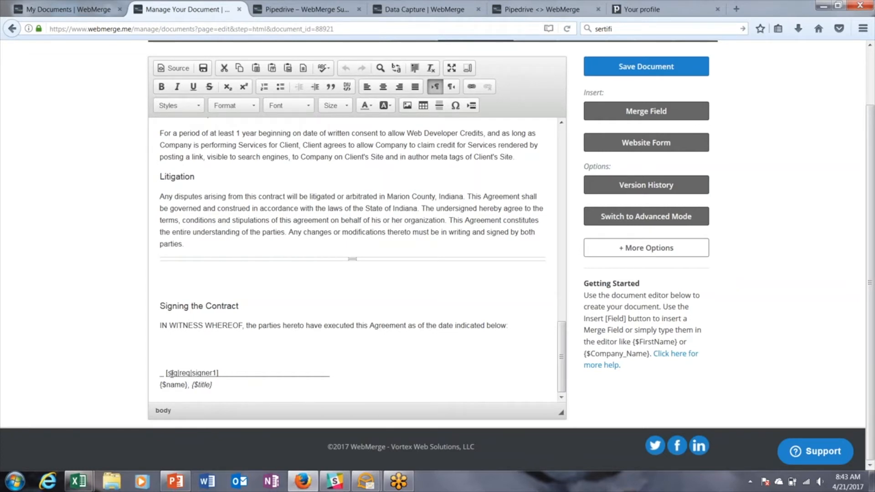
{"action": "left_click_drag", "start_coordinate": [165, 373], "coordinate": [219, 371]}
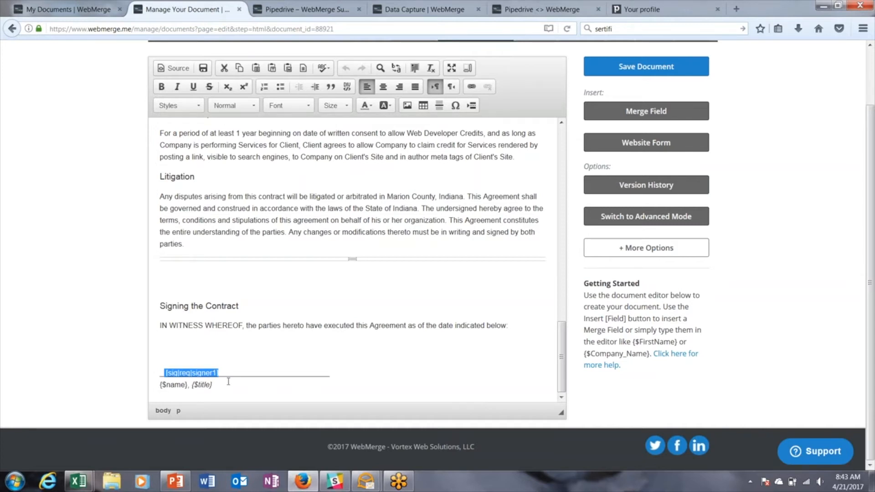
{"action": "left_click", "coordinate": [574, 299]}
{"action": "scroll", "coordinate": [574, 299], "scroll_direction": "up", "scroll_amount": 2}
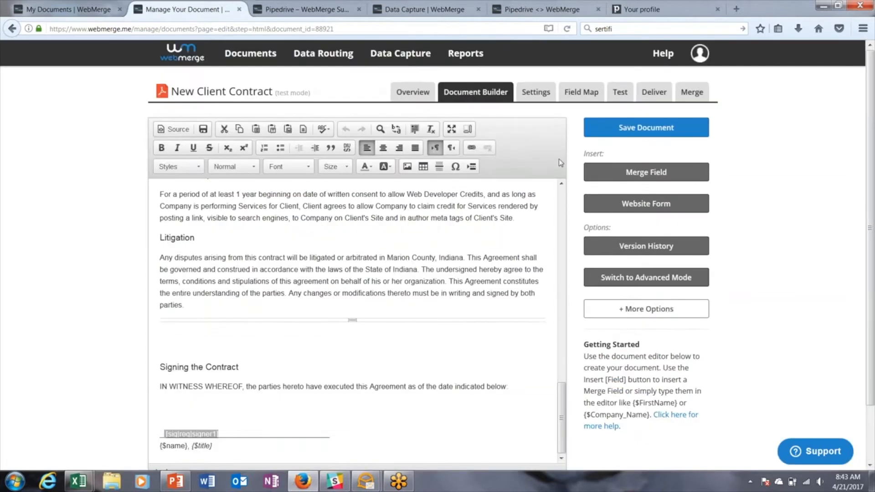
Open the New Client Contract's settings and review the output formats, page sizes and orientation options
{"action": "left_click", "coordinate": [537, 97]}
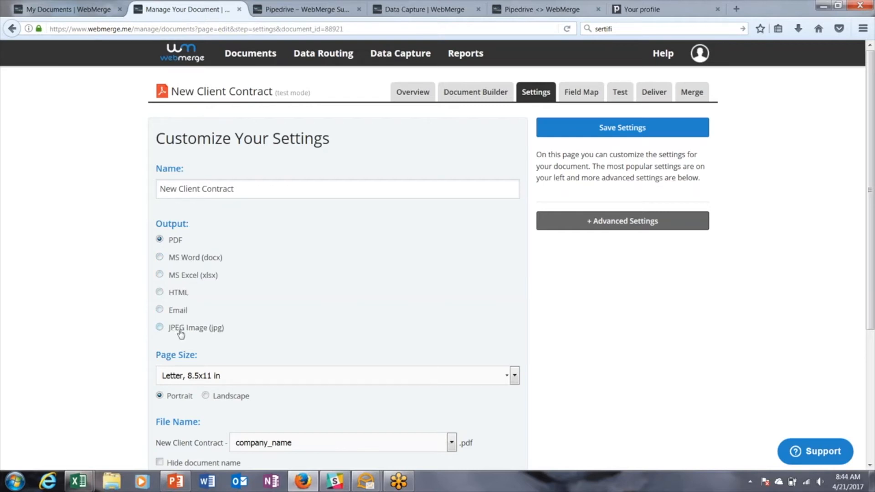
{"action": "scroll", "coordinate": [265, 311], "scroll_direction": "down", "scroll_amount": 3}
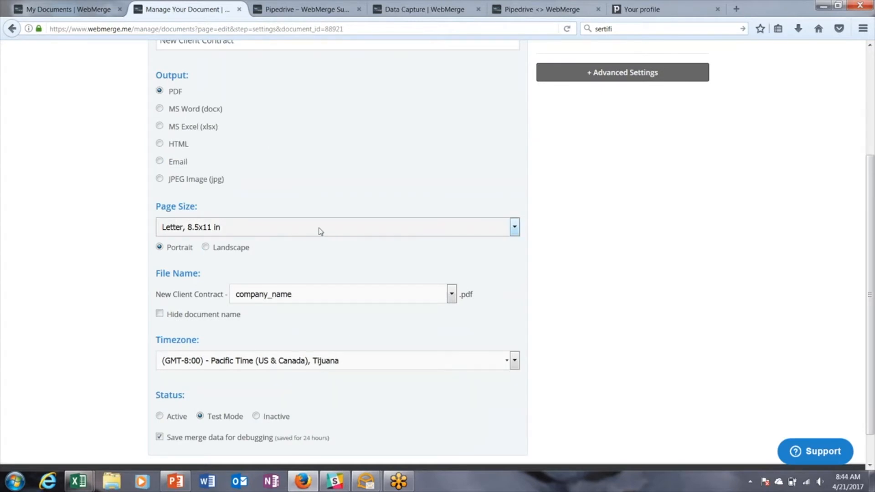
{"action": "left_click", "coordinate": [515, 229]}
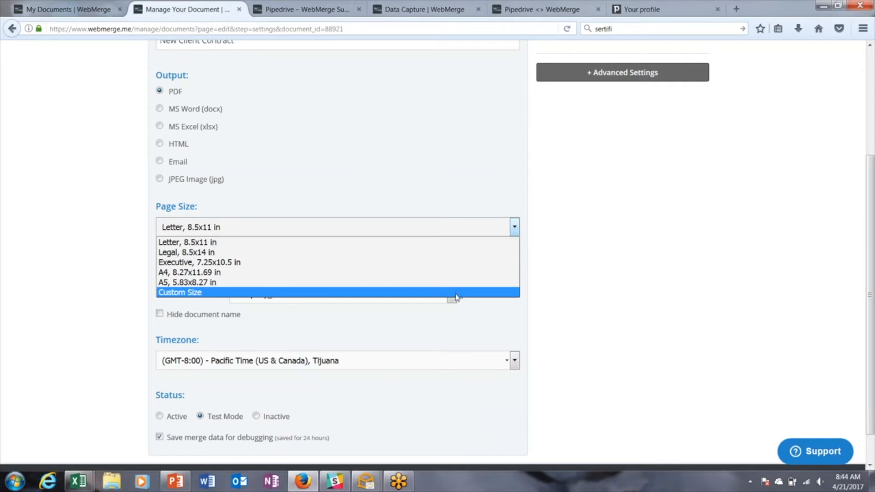
{"action": "left_click", "coordinate": [450, 322]}
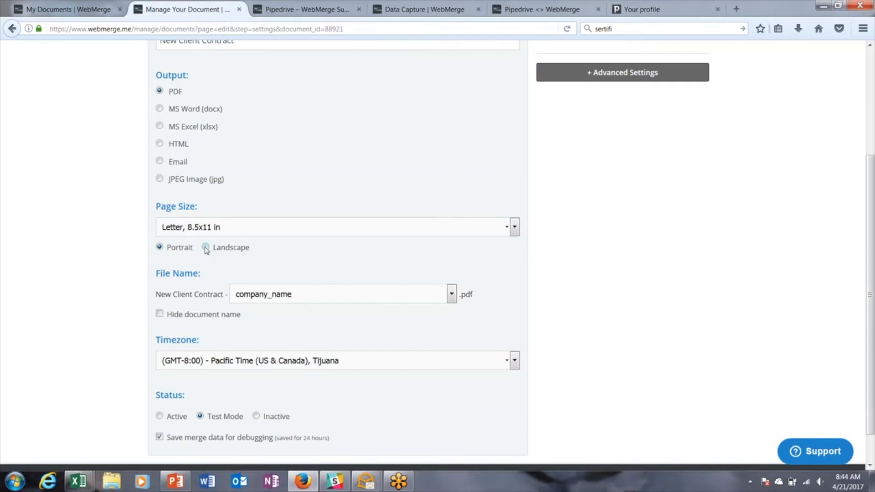
{"action": "scroll", "coordinate": [154, 256], "scroll_direction": "down", "scroll_amount": 1}
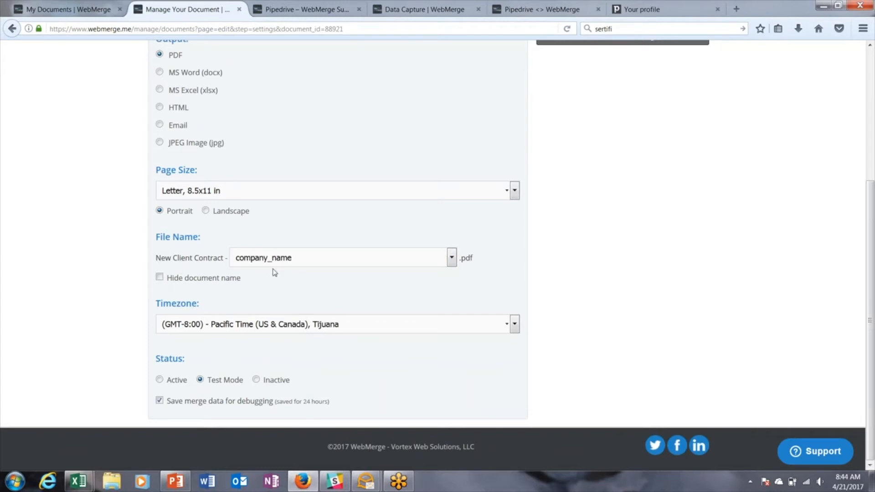
Switch the file name field to a custom entry, set it to {$company_name}, and select Test Mode as the status
{"action": "left_click", "coordinate": [452, 258]}
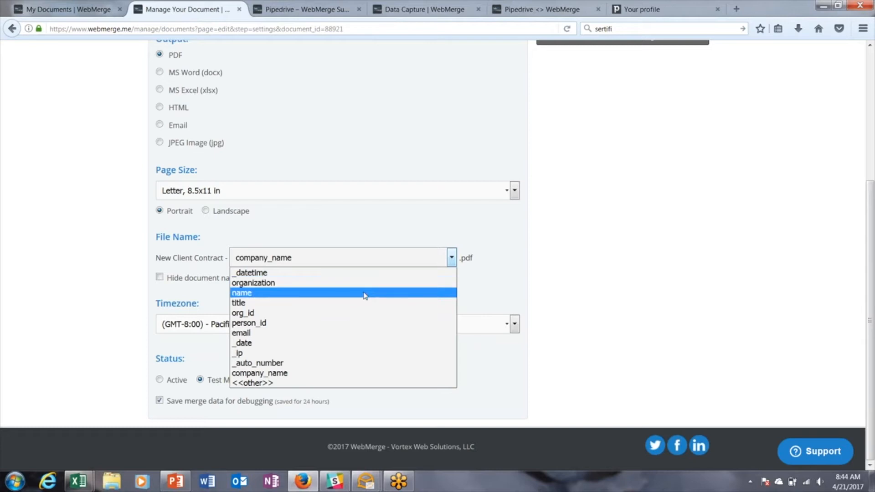
{"action": "left_click", "coordinate": [332, 384]}
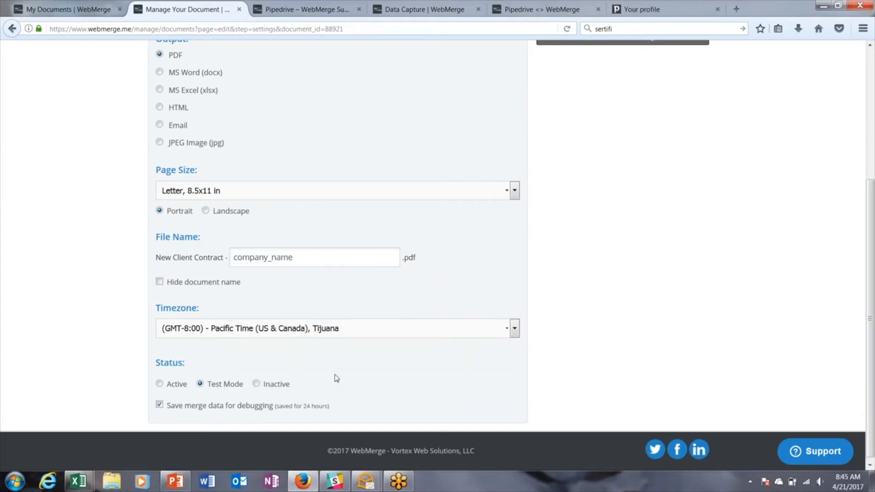
{"action": "left_click", "coordinate": [335, 262]}
{"action": "key", "text": "BackSpace"}
{"action": "key", "text": "BackSpace"}
{"action": "key", "text": "BackSpace"}
{"action": "key", "text": "BackSpace"}
{"action": "key", "text": "BackSpace"}
{"action": "key", "text": "BackSpace"}
{"action": "key", "text": "BackSpace"}
{"action": "key", "text": "BackSpace"}
{"action": "key", "text": "BackSpace"}
{"action": "key", "text": "BackSpace"}
{"action": "key", "text": "BackSpace"}
{"action": "key", "text": "BackSpace"}
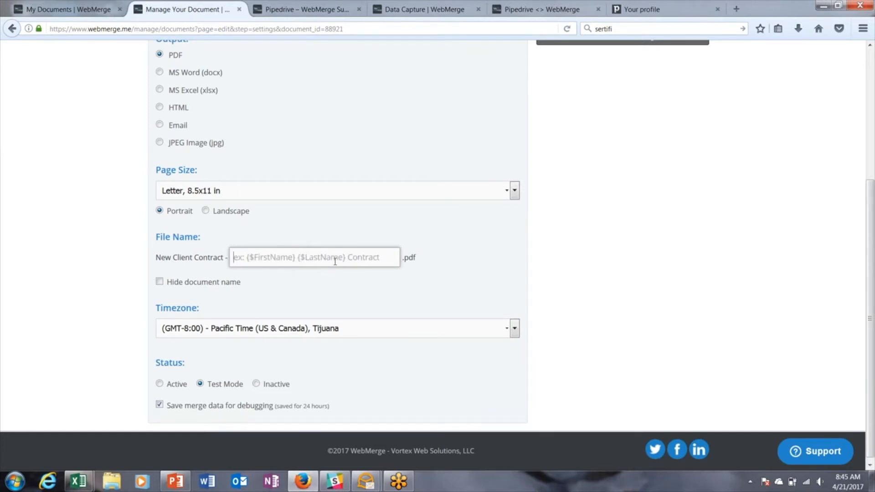
{"action": "type", "text": "{$"}
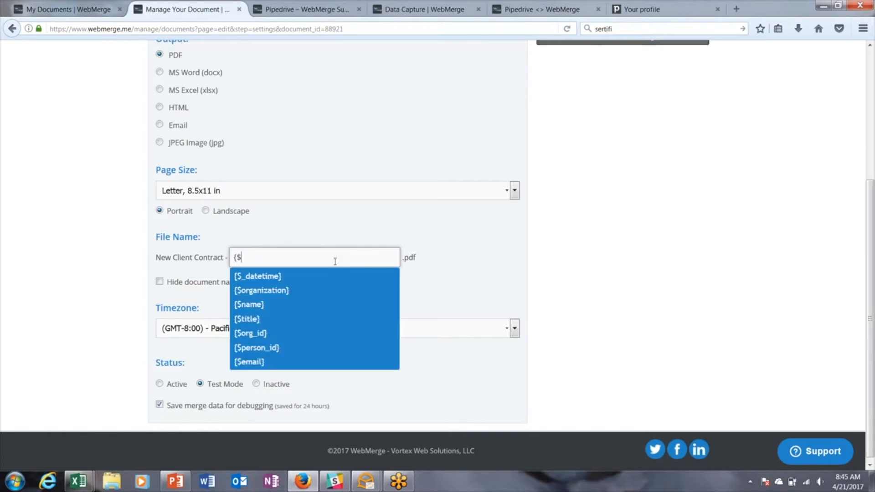
{"action": "type", "text": "company"}
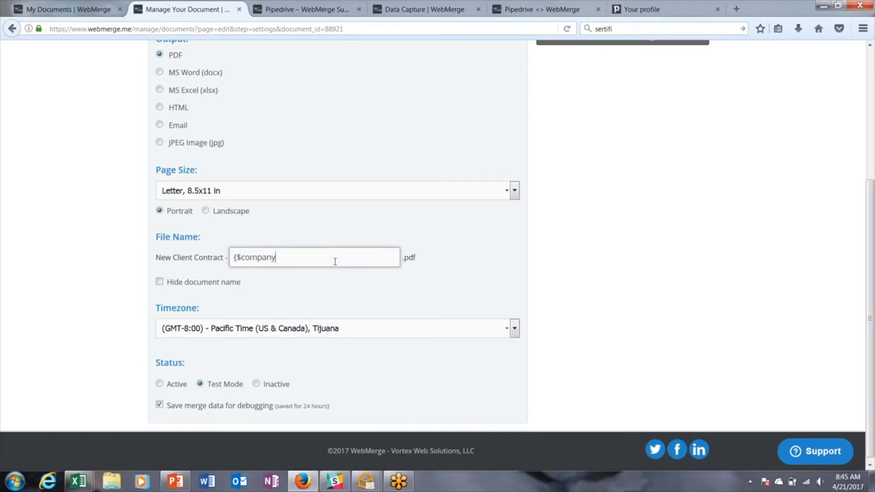
{"action": "type", "text": "_name}"}
{"action": "left_click", "coordinate": [200, 384]}
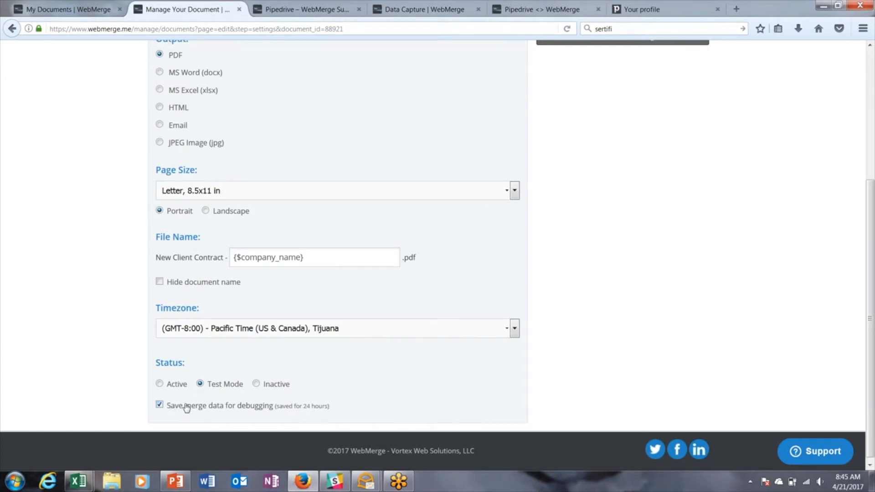
Open the New Client Contract's delivery setup and review the new-delivery services for CRM, document storage, mail and other
{"action": "scroll", "coordinate": [568, 232], "scroll_direction": "up", "scroll_amount": 4}
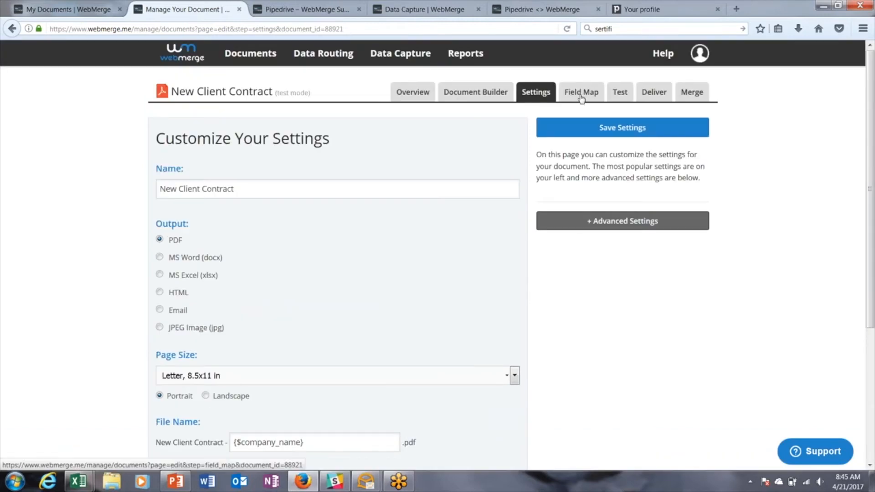
{"action": "left_click", "coordinate": [662, 95]}
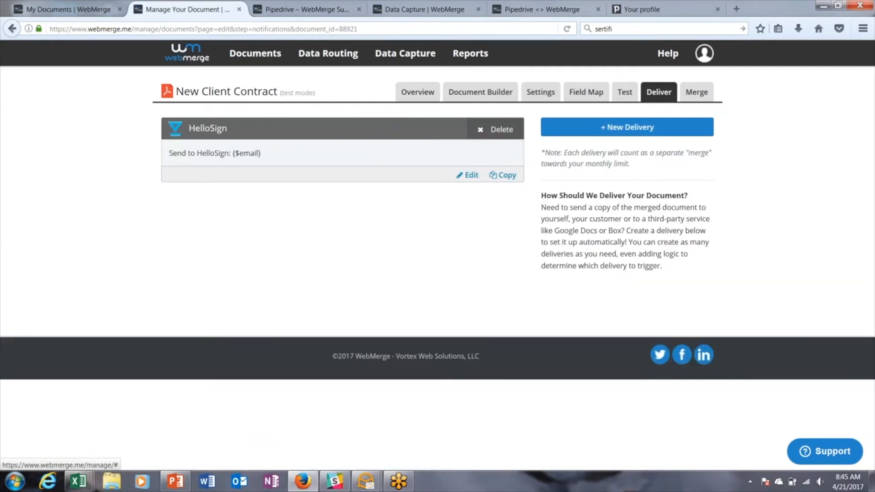
{"action": "left_click", "coordinate": [628, 130]}
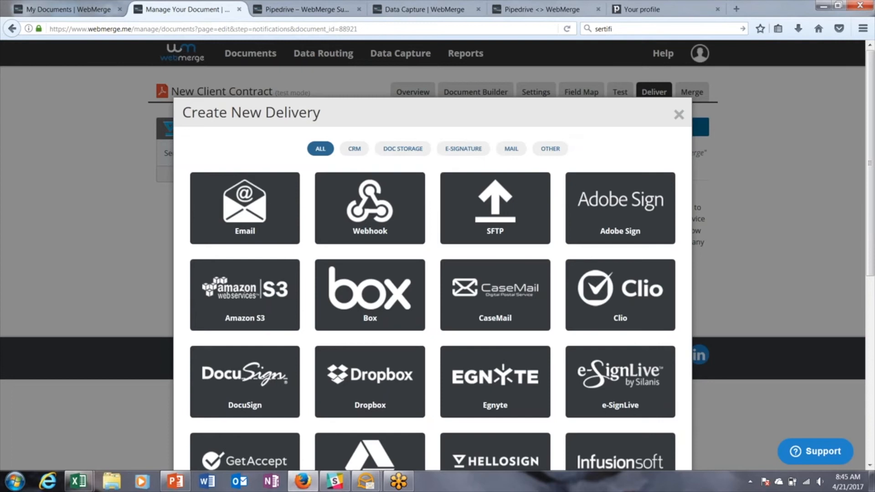
{"action": "left_click", "coordinate": [356, 152]}
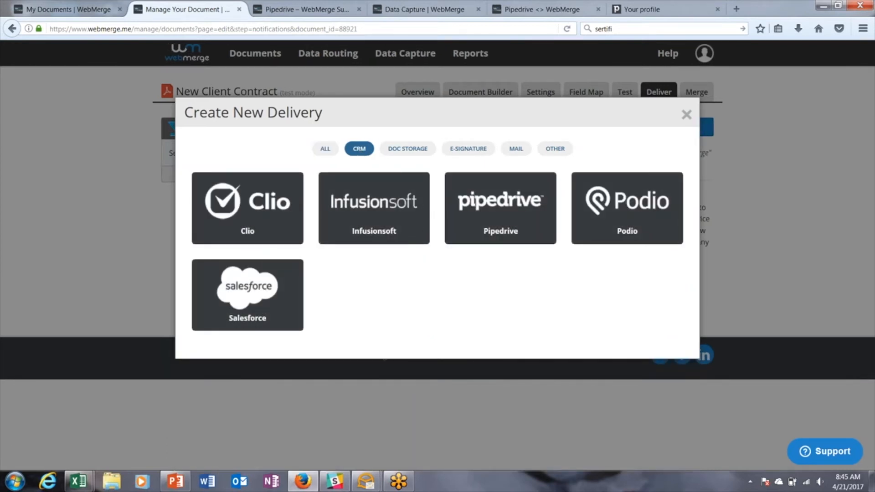
{"action": "left_click", "coordinate": [412, 157]}
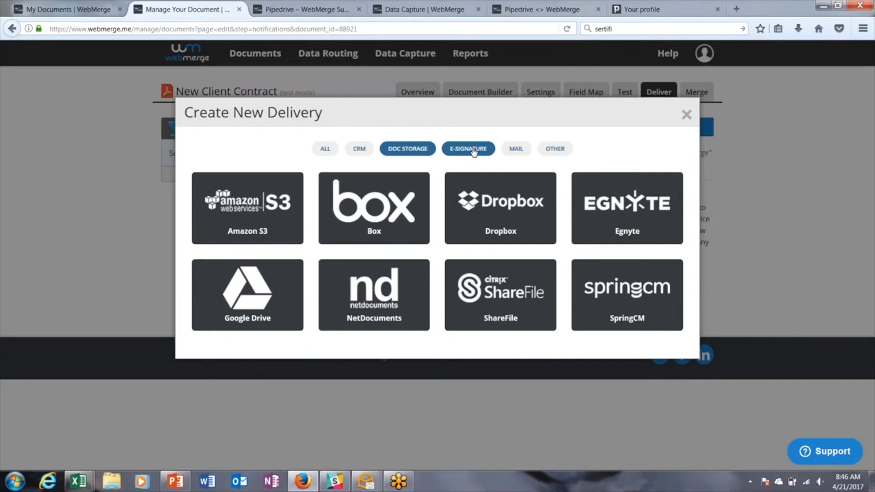
{"action": "left_click", "coordinate": [516, 149]}
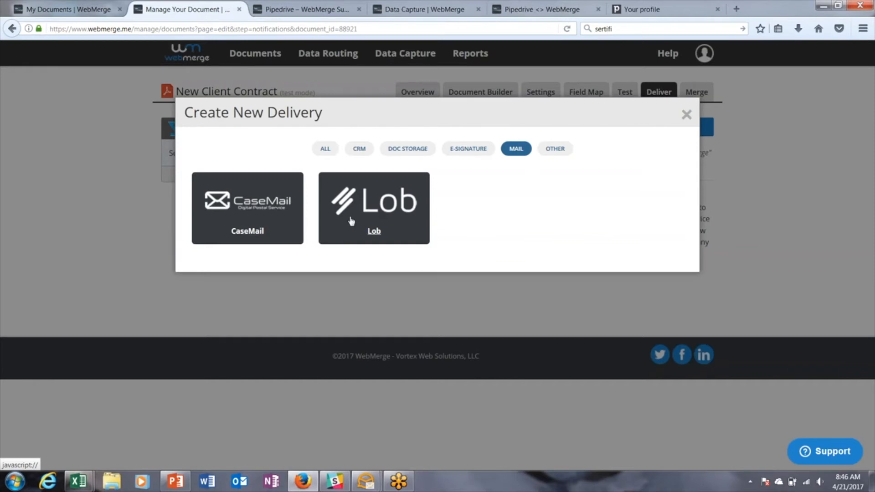
{"action": "left_click", "coordinate": [561, 151]}
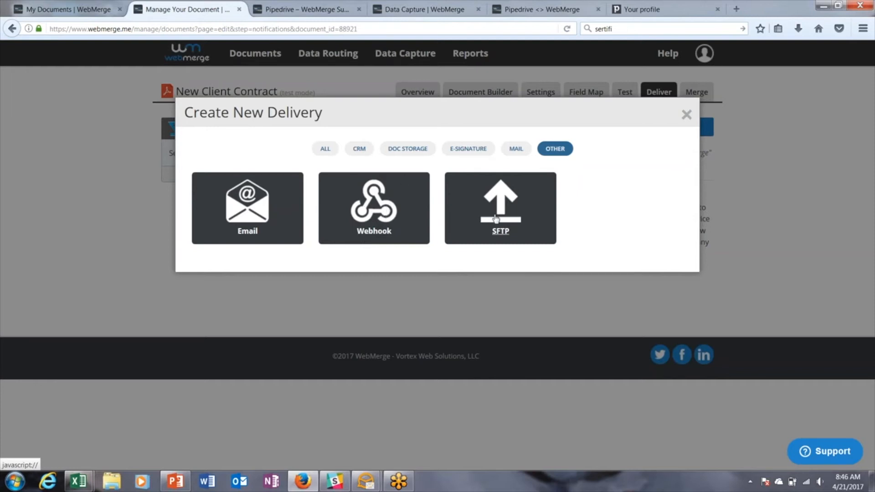
{"action": "left_click", "coordinate": [686, 116]}
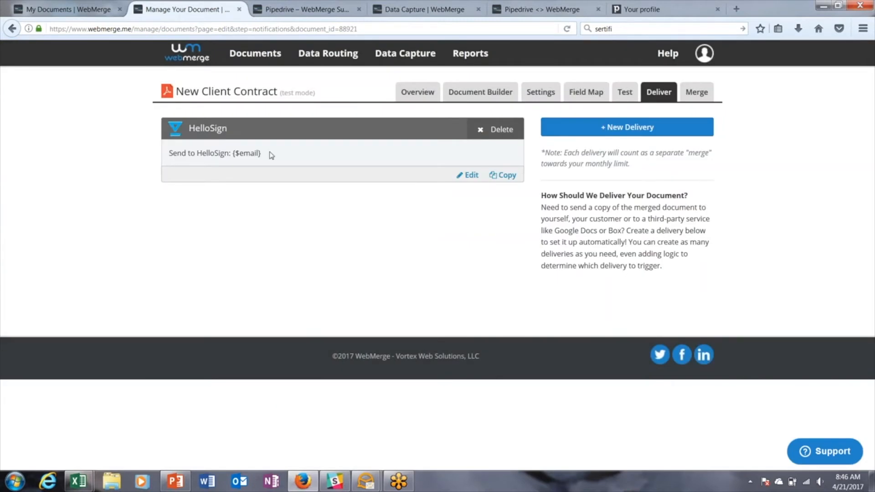
Edit the existing HelloSign delivery, choose the name field as the signee's name, and save the delivery
{"action": "left_click", "coordinate": [473, 179]}
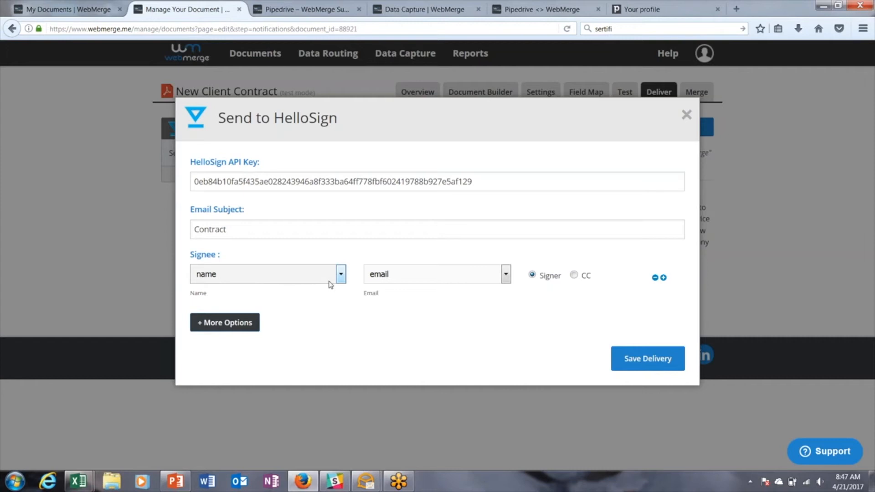
{"action": "left_click", "coordinate": [341, 274]}
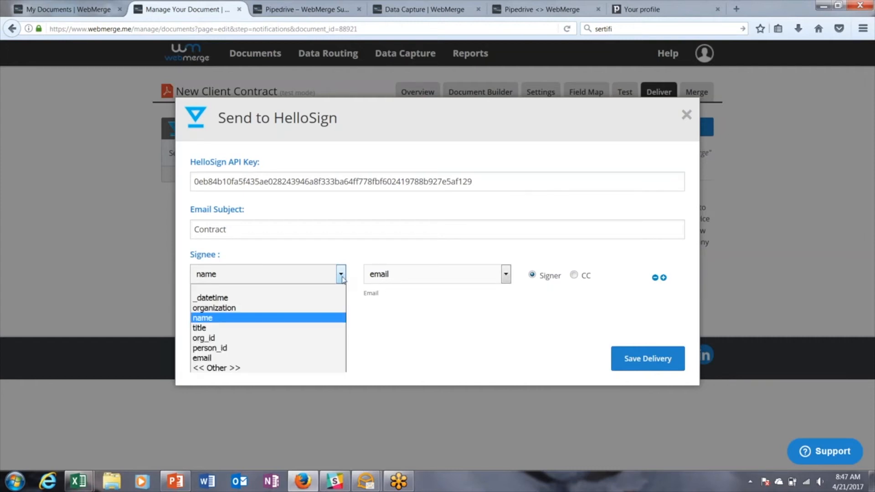
{"action": "left_click", "coordinate": [316, 321]}
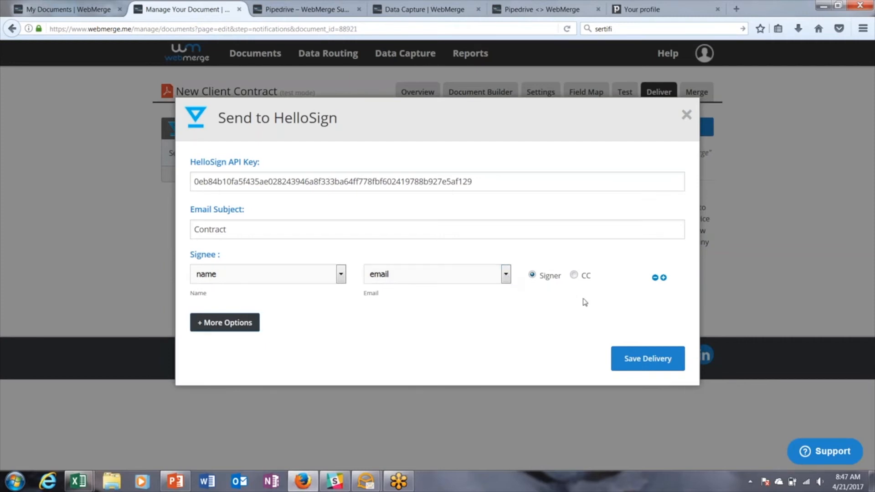
{"action": "left_click", "coordinate": [647, 359]}
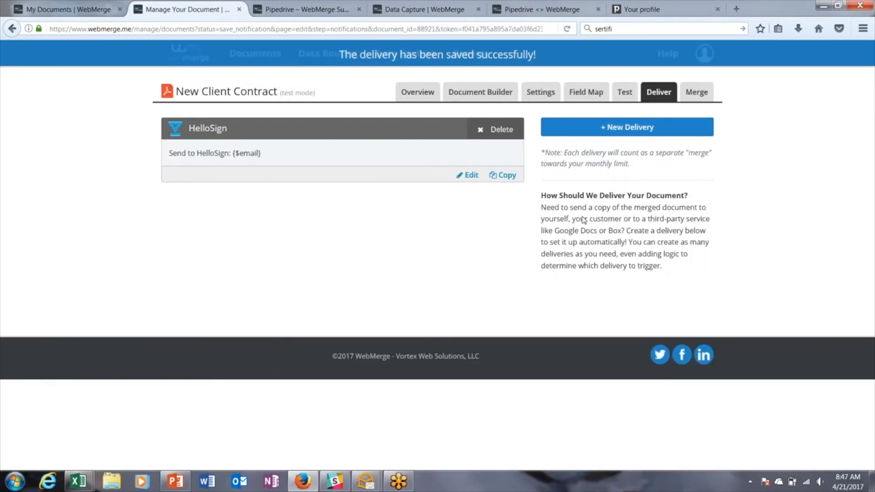
Open the contract's merge options and copy its Merge URL from the Custom Integration section
{"action": "left_click", "coordinate": [698, 93]}
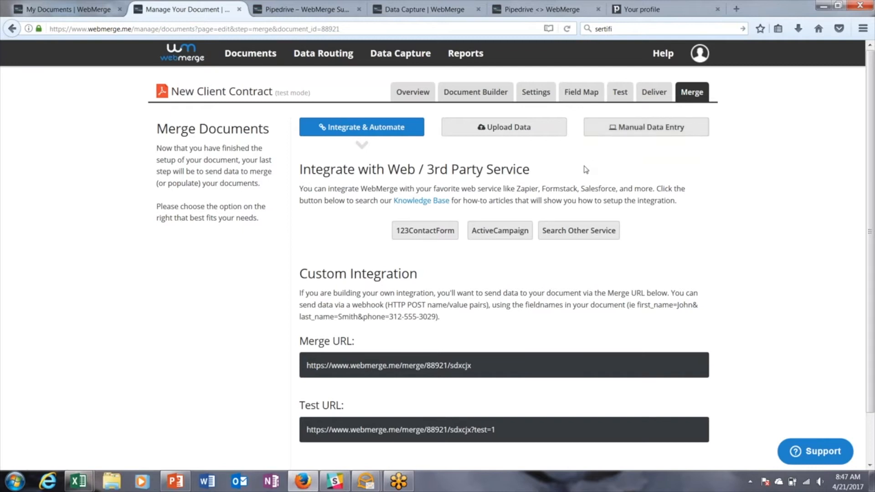
{"action": "scroll", "coordinate": [585, 169], "scroll_direction": "down", "scroll_amount": 2}
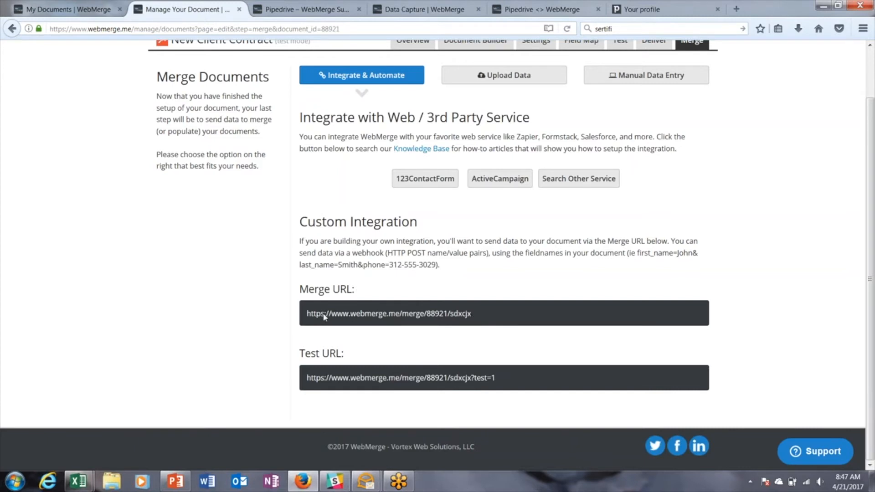
{"action": "left_click_drag", "start_coordinate": [307, 315], "coordinate": [473, 320]}
{"action": "key", "text": "ctrl+c"}
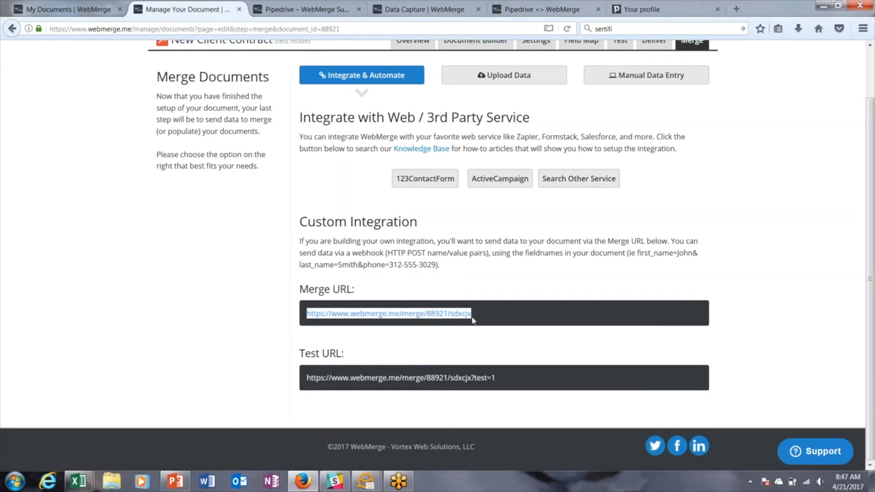
{"action": "scroll", "coordinate": [372, 174], "scroll_direction": "up", "scroll_amount": 2}
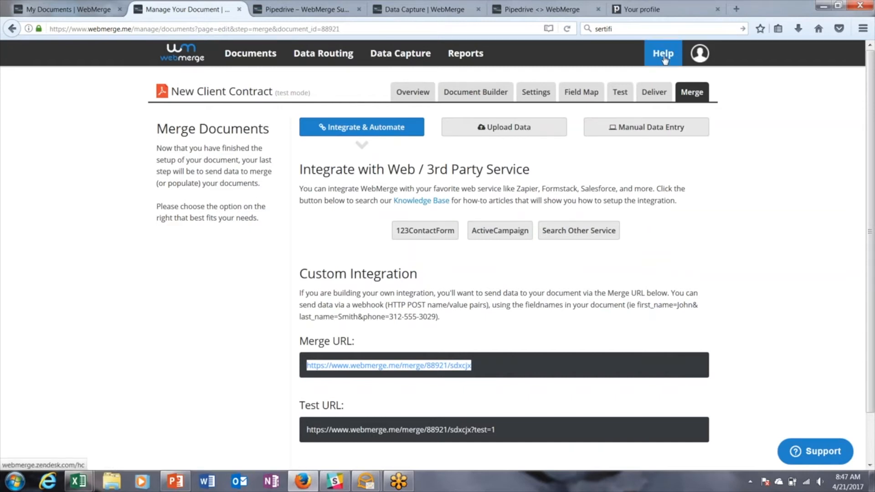
Examine the Pipedrive support article through its instructions for copying the Merge URL and building the webhook URL
{"action": "left_click", "coordinate": [321, 11]}
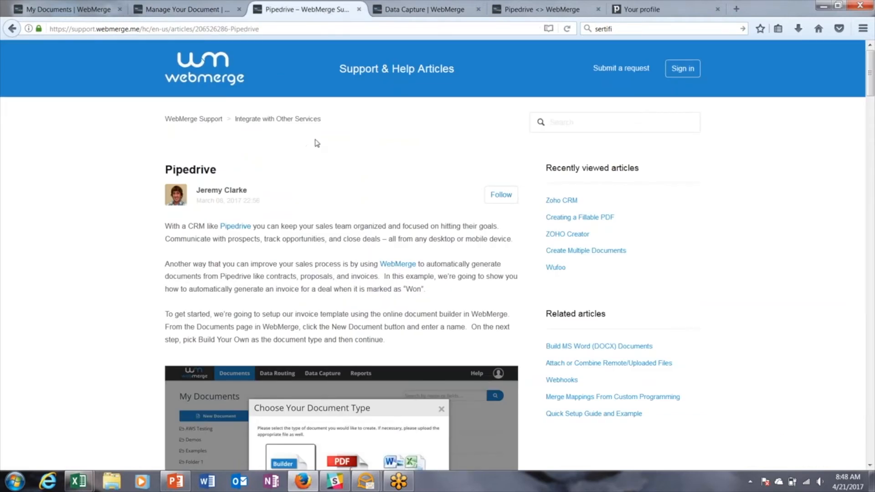
{"action": "scroll", "coordinate": [317, 143], "scroll_direction": "down", "scroll_amount": 10}
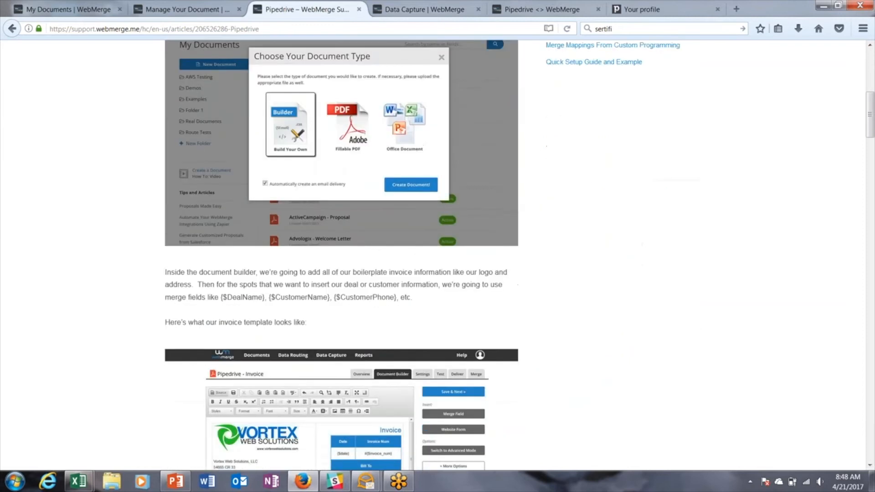
{"action": "scroll", "coordinate": [296, 64], "scroll_direction": "down", "scroll_amount": 12}
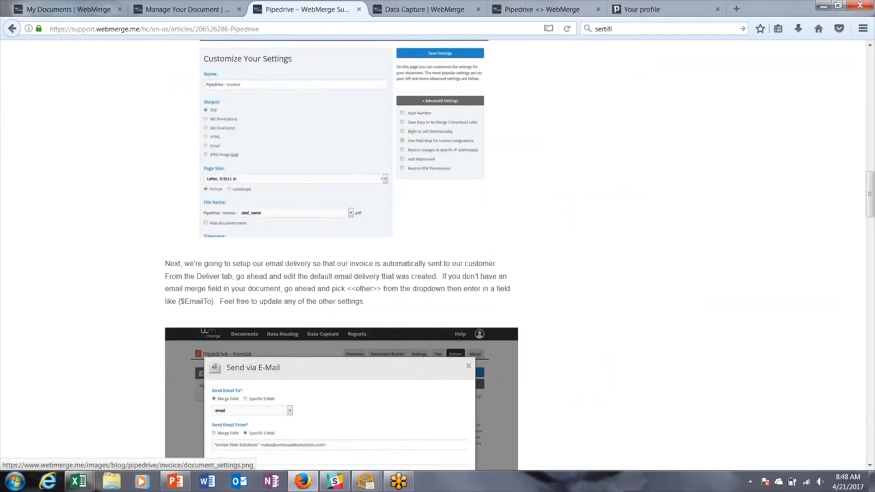
{"action": "scroll", "coordinate": [272, 198], "scroll_direction": "down", "scroll_amount": 10}
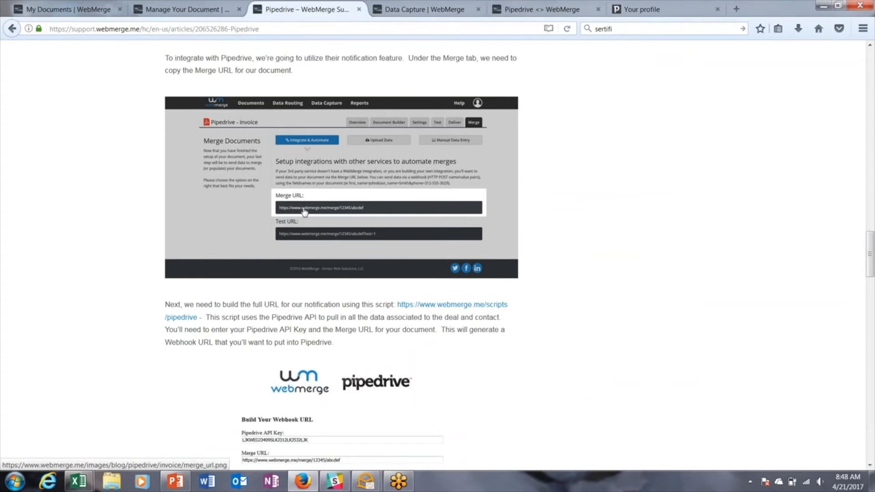
{"action": "scroll", "coordinate": [361, 213], "scroll_direction": "down", "scroll_amount": 3}
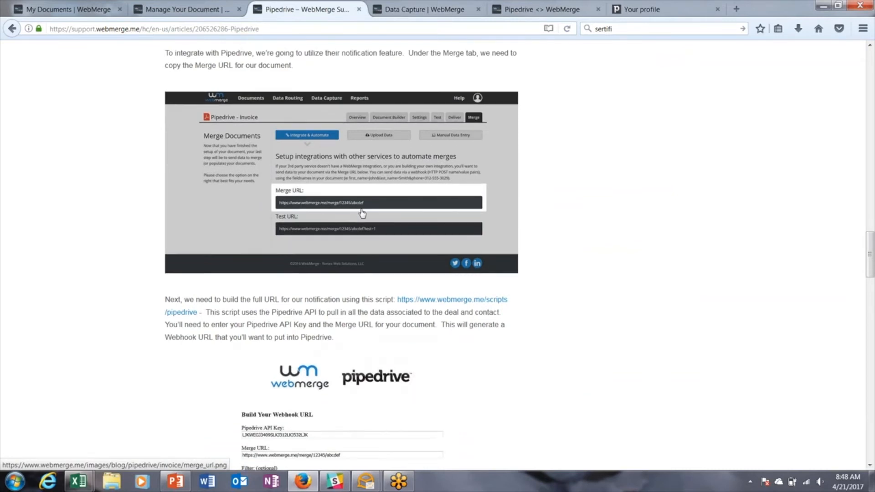
{"action": "scroll", "coordinate": [363, 214], "scroll_direction": "down", "scroll_amount": 2}
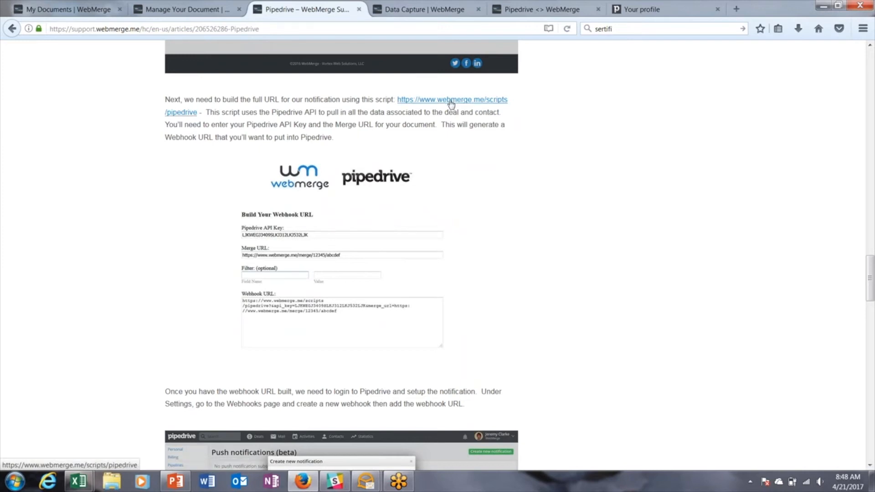
Paste the contract's copied Merge URL into the Merge URL field of the Pipedrive webhook URL builder
{"action": "left_click", "coordinate": [503, 16]}
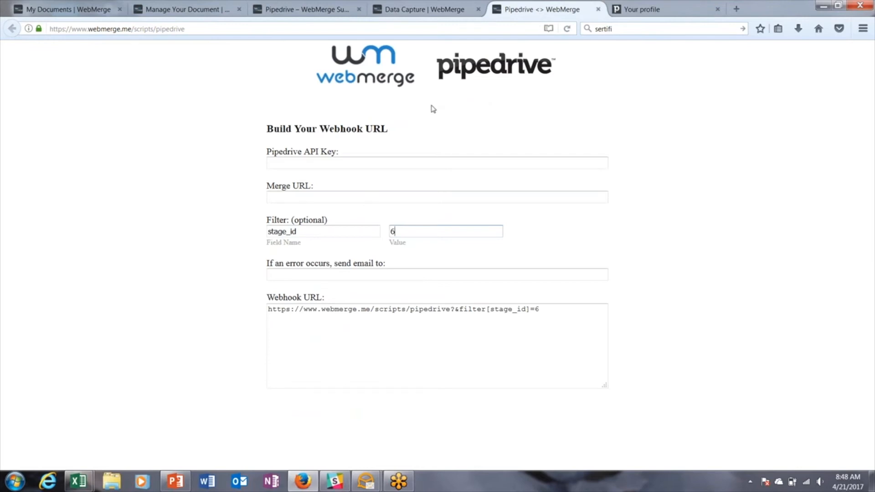
{"action": "left_click", "coordinate": [294, 199]}
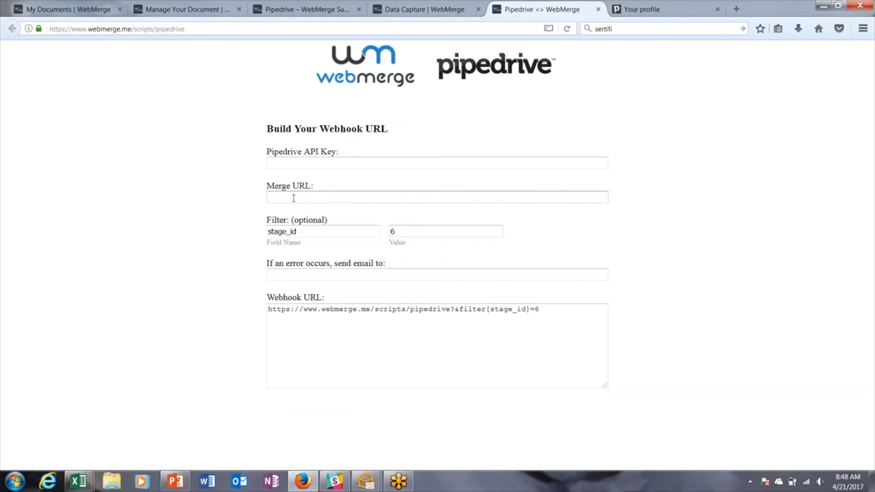
{"action": "key", "text": "ctrl+v"}
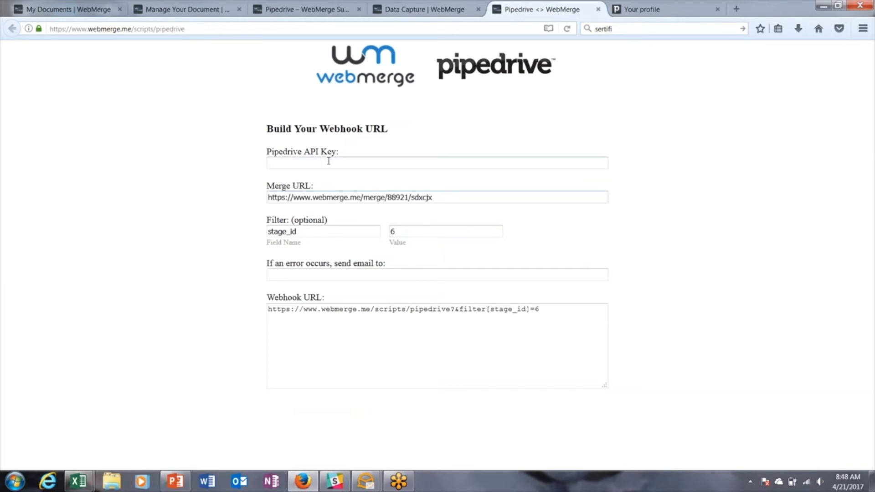
Switch to Pipedrive, open the API section of the personal settings and select the personal API token
{"action": "left_click", "coordinate": [659, 14]}
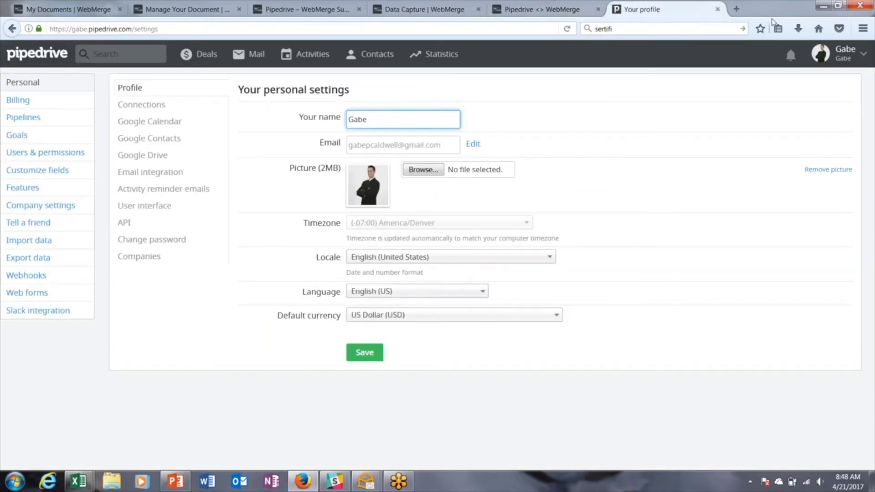
{"action": "left_click", "coordinate": [827, 21]}
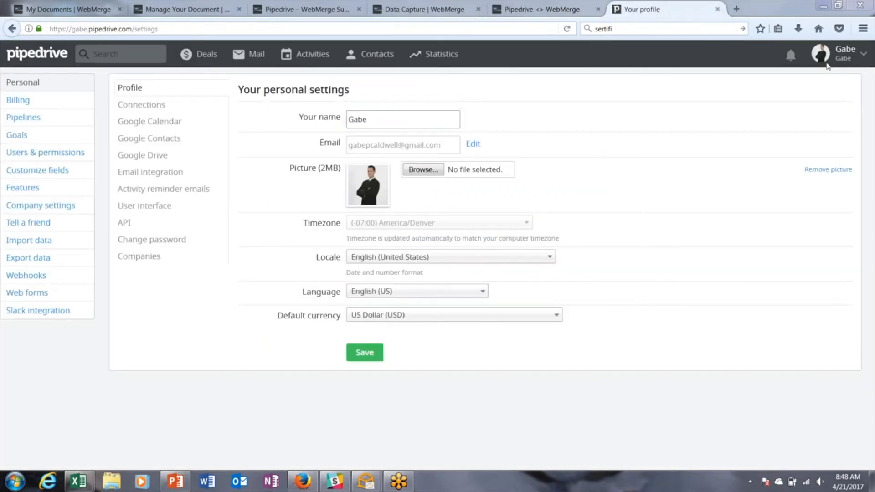
{"action": "left_click", "coordinate": [841, 57]}
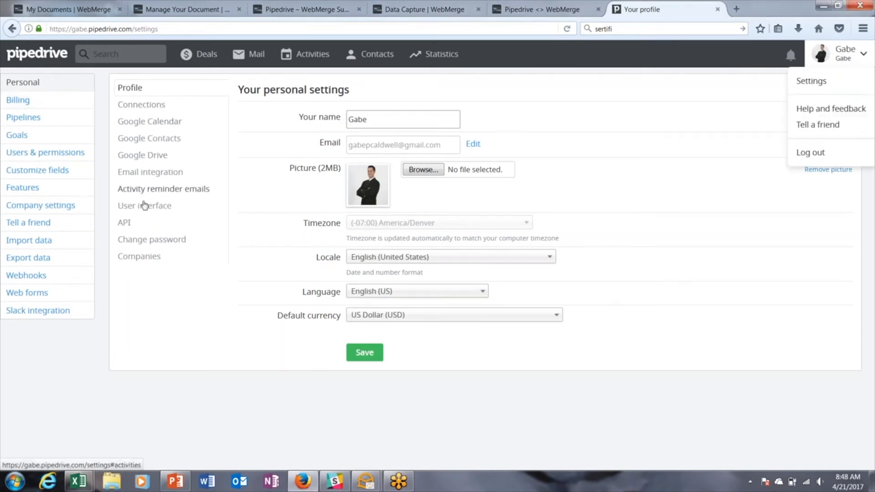
{"action": "left_click", "coordinate": [129, 226]}
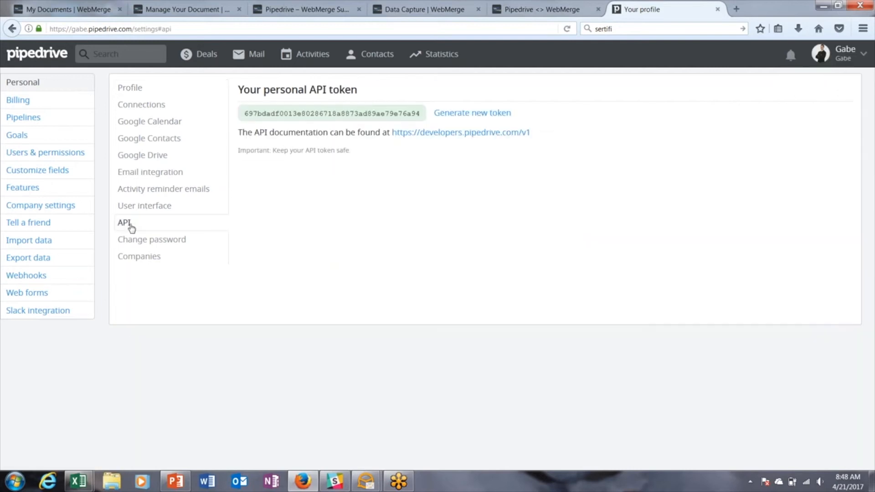
{"action": "left_click_drag", "start_coordinate": [246, 112], "coordinate": [424, 119]}
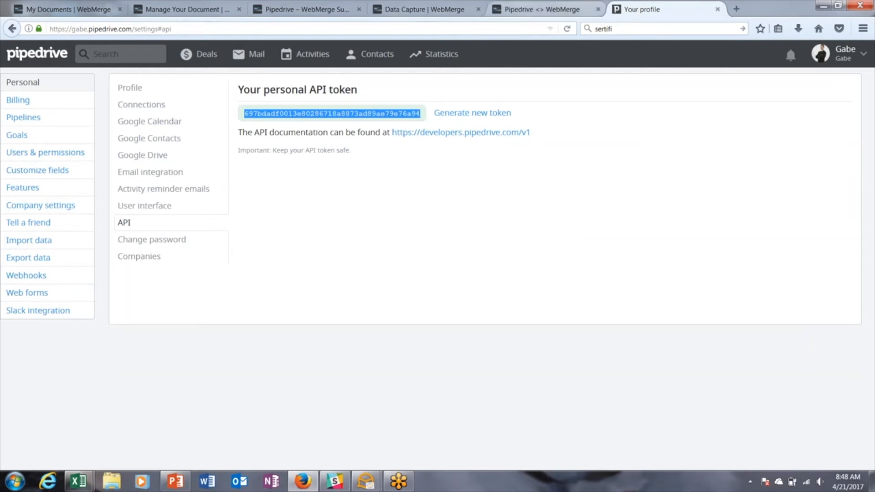
Try to paste the personal API token into the Pipedrive API Key field of the webhook URL builder
{"action": "left_click", "coordinate": [517, 11]}
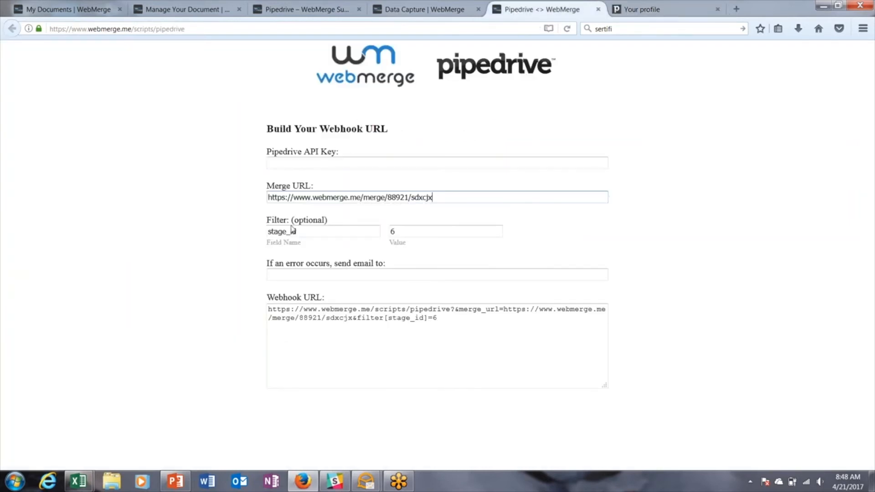
{"action": "key", "text": "shift+Tab"}
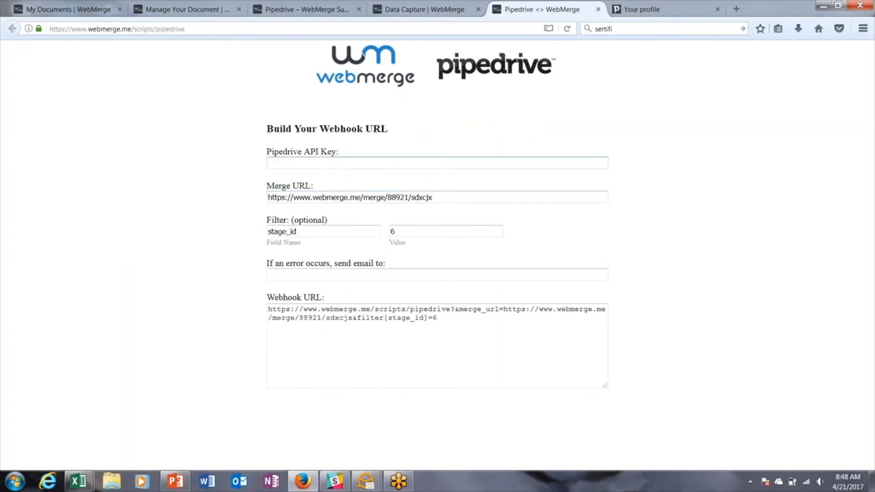
{"action": "key", "text": "ctrl+v"}
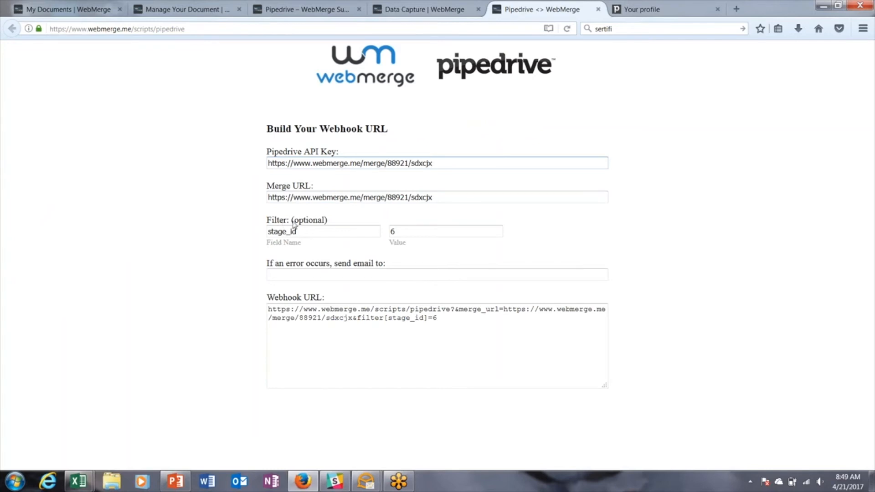
Return to Pipedrive and open the deals pipeline to examine the Send Contract stage
{"action": "left_click", "coordinate": [659, 13]}
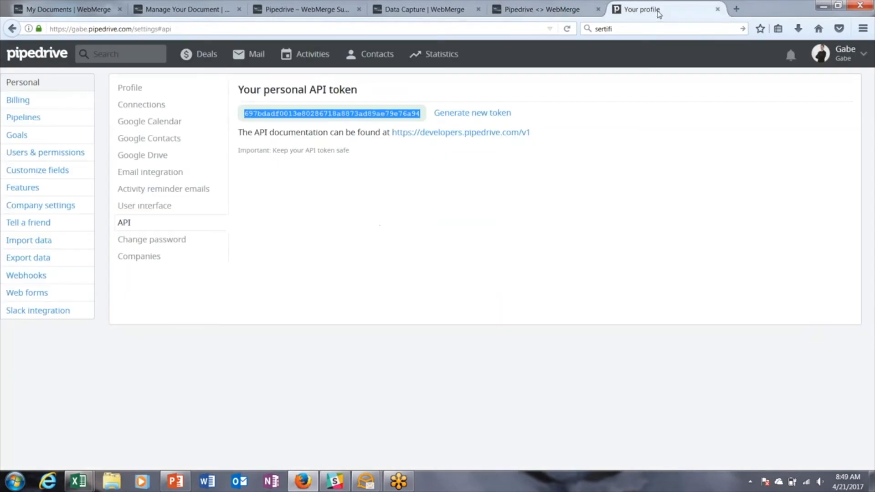
{"action": "left_click", "coordinate": [209, 55]}
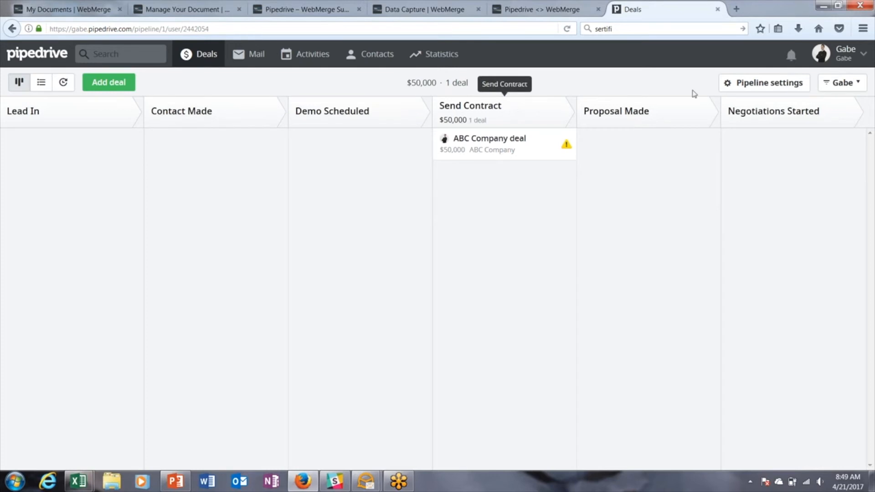
Open the Pipelines section of the Pipedrive settings to examine the Send Contract sales stage
{"action": "left_click", "coordinate": [830, 61]}
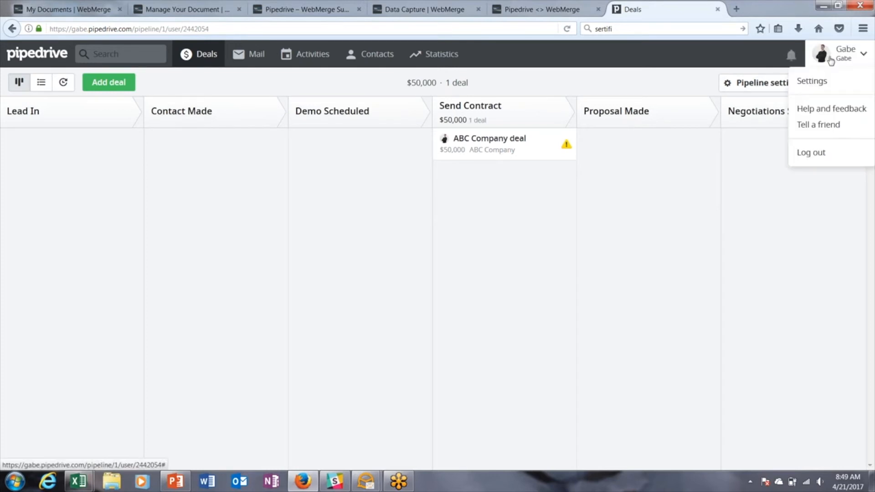
{"action": "left_click", "coordinate": [821, 81]}
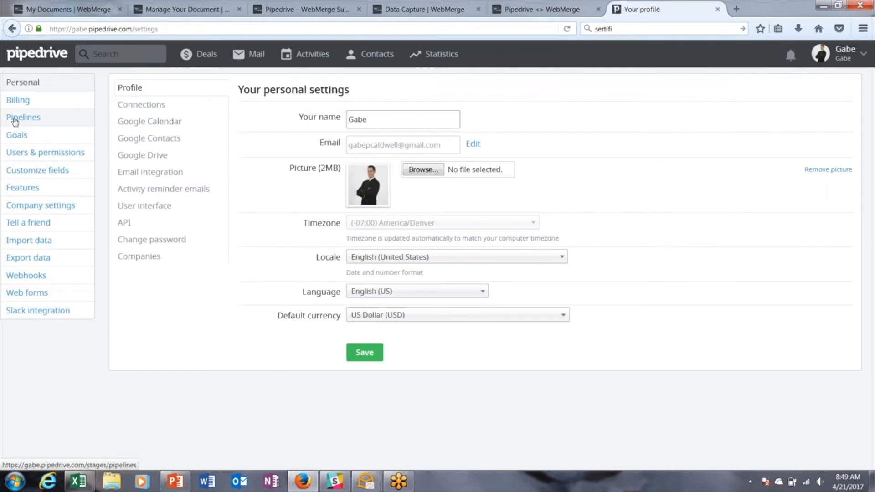
{"action": "left_click", "coordinate": [15, 120]}
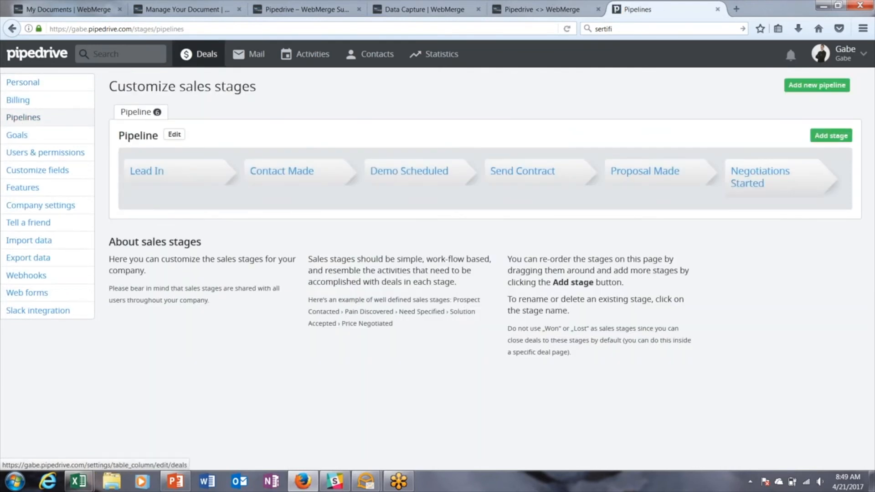
{"action": "left_click", "coordinate": [831, 90]}
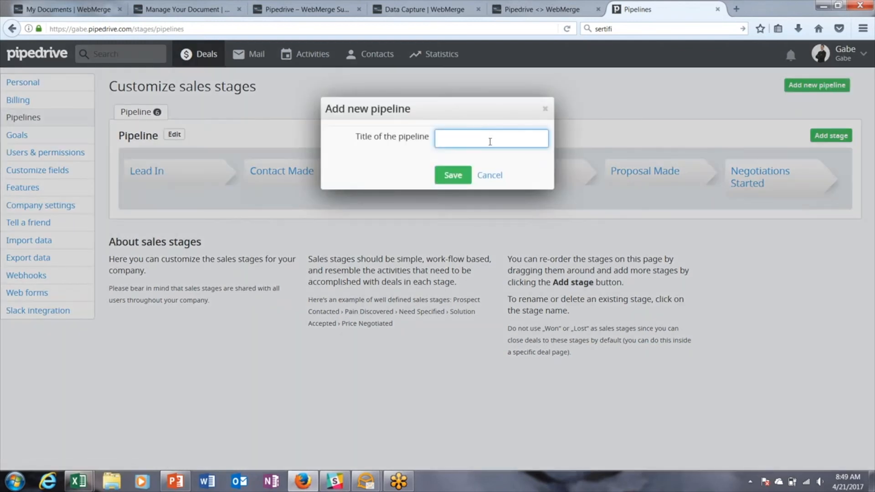
{"action": "left_click", "coordinate": [546, 109]}
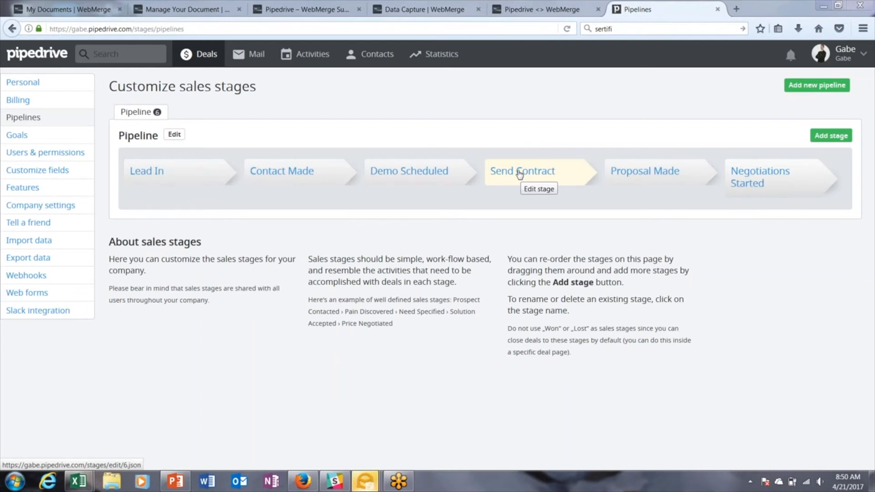
Switch to the WebMerge webhook URL builder and copy the generated webhook URL with the stage_id filter of 6
{"action": "left_click", "coordinate": [538, 14]}
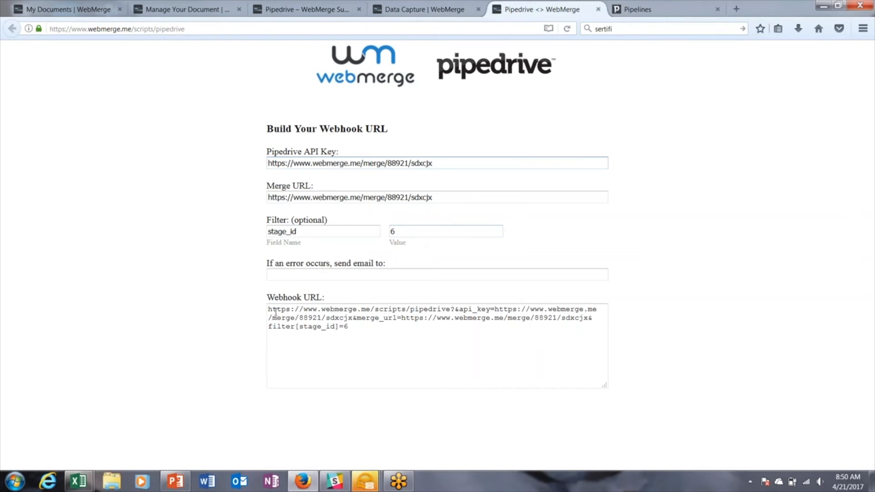
{"action": "left_click_drag", "start_coordinate": [269, 310], "coordinate": [364, 328]}
{"action": "key", "text": "ctrl+c"}
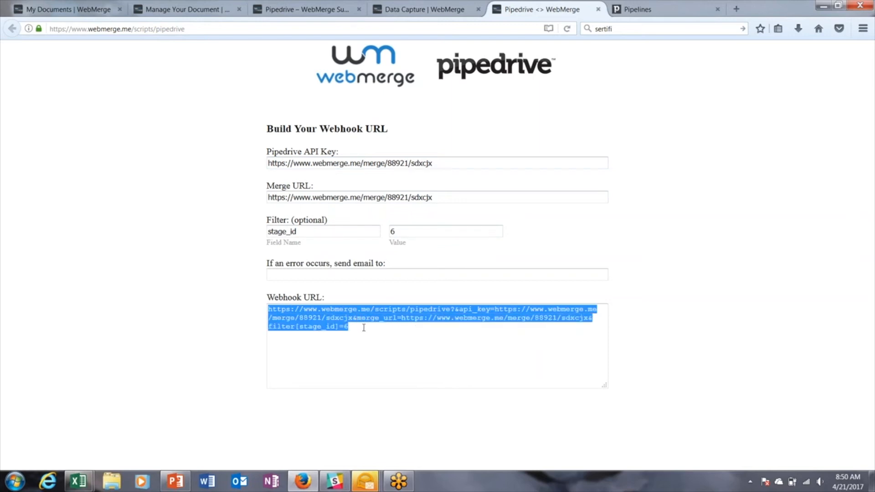
Switch to Pipedrive, start a new webhook in the settings and paste the copied webhook URL as its Endpoint URL
{"action": "left_click", "coordinate": [670, 8]}
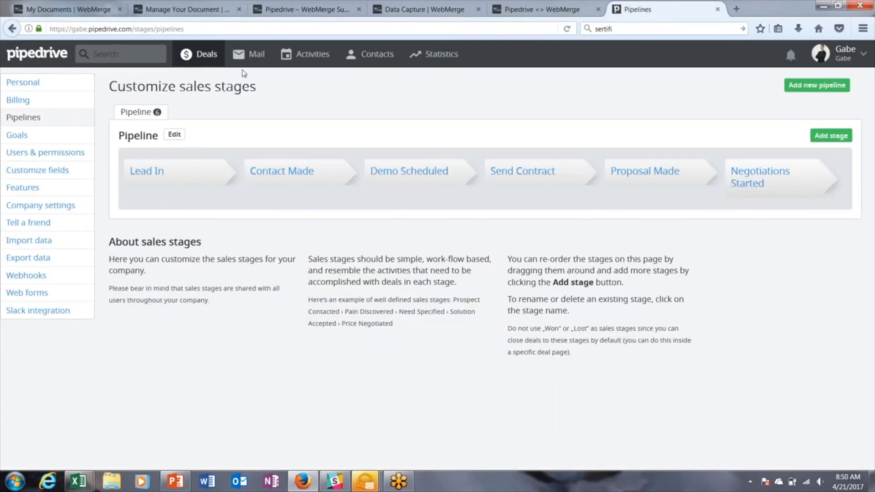
{"action": "left_click", "coordinate": [38, 278]}
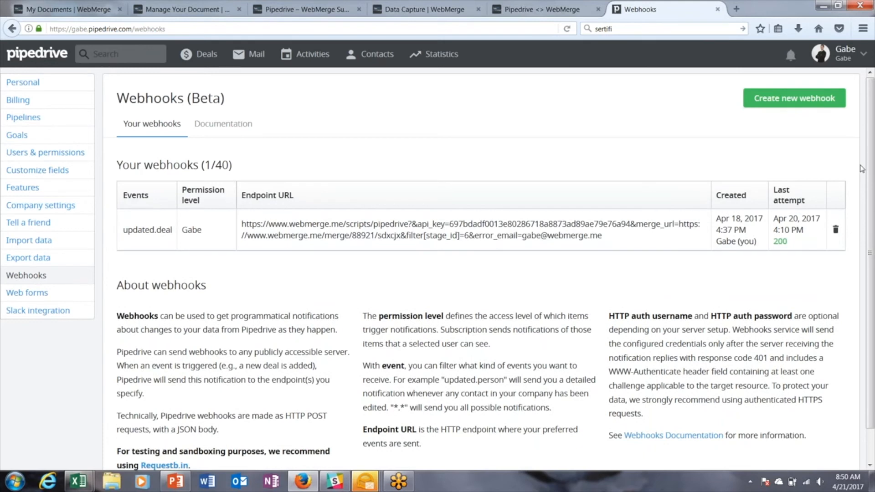
{"action": "left_click", "coordinate": [779, 103]}
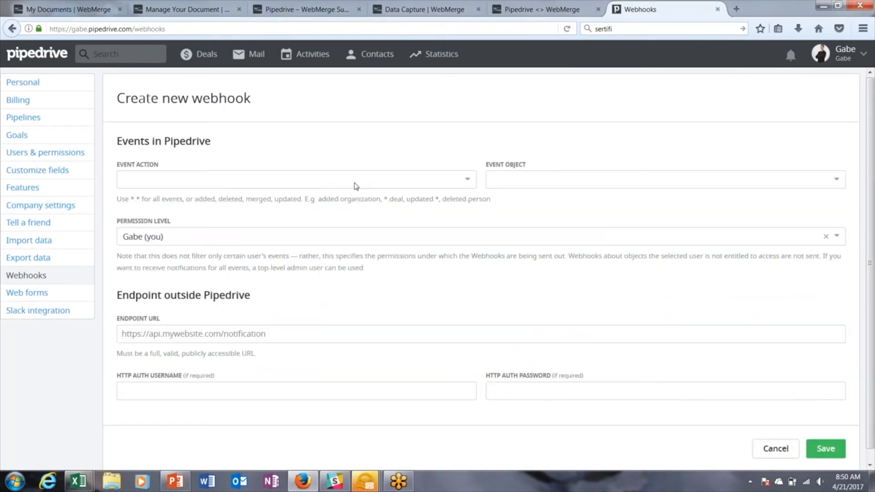
{"action": "left_click", "coordinate": [275, 334]}
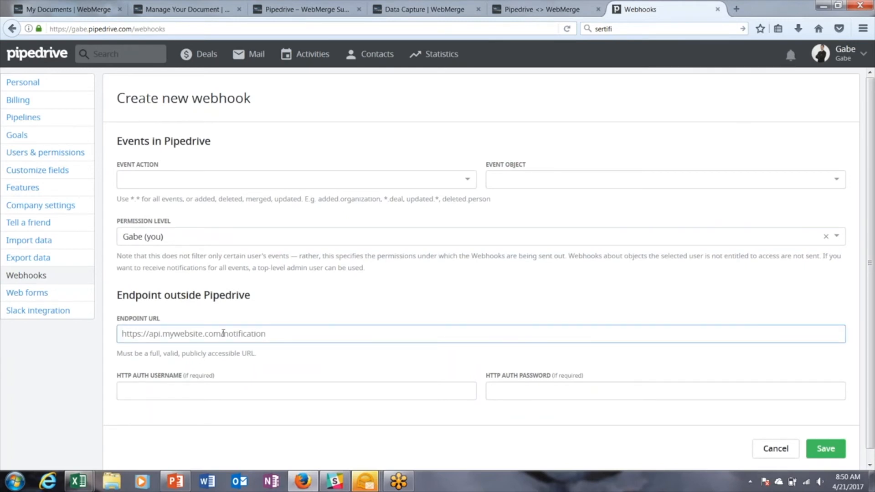
{"action": "key", "text": "ctrl+v"}
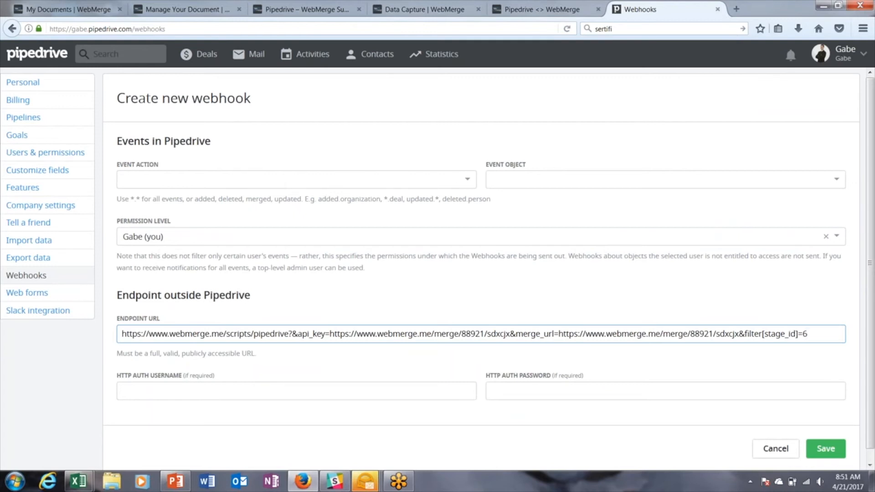
Set the new webhook's event action to updated and its event object to deal
{"action": "left_click", "coordinate": [468, 181]}
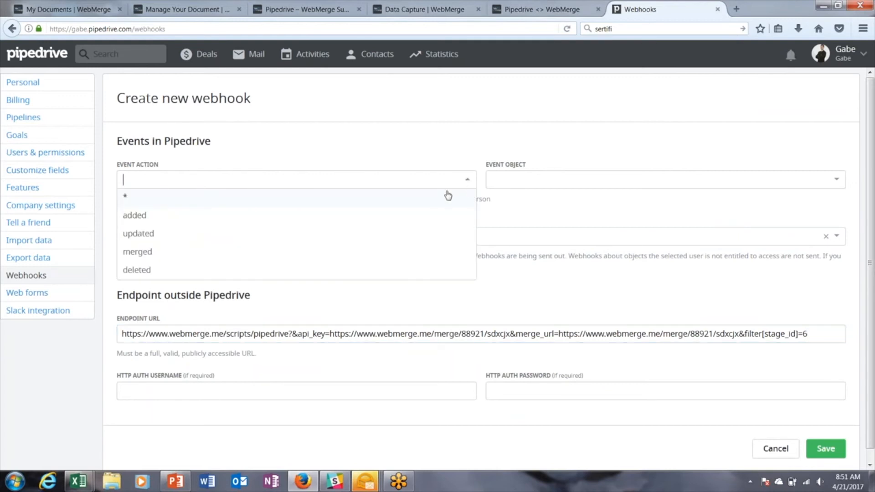
{"action": "left_click", "coordinate": [392, 238]}
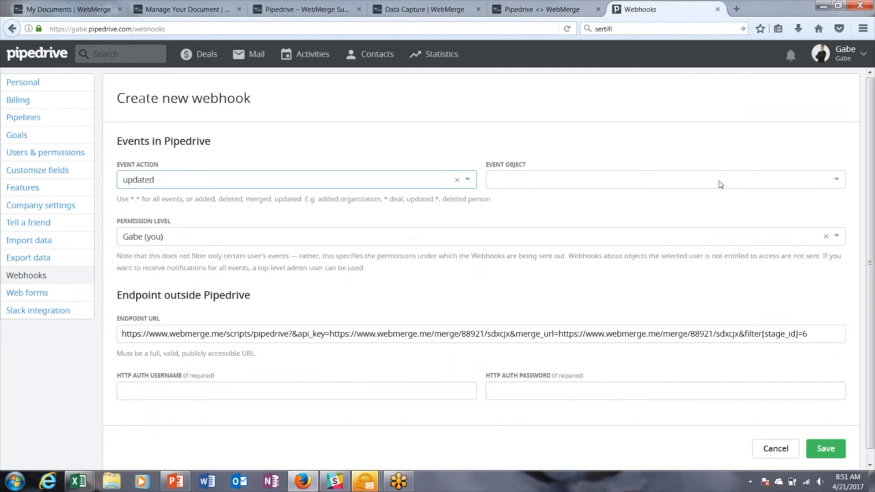
{"action": "left_click", "coordinate": [836, 180]}
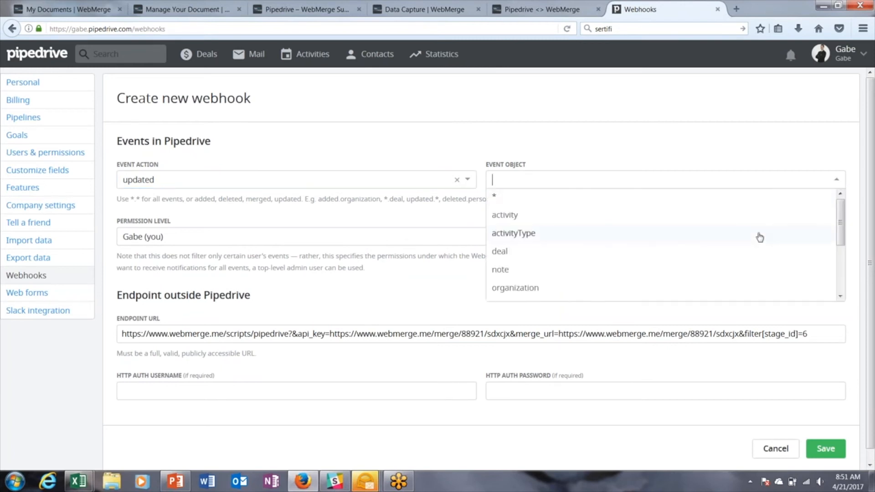
{"action": "left_click", "coordinate": [743, 257]}
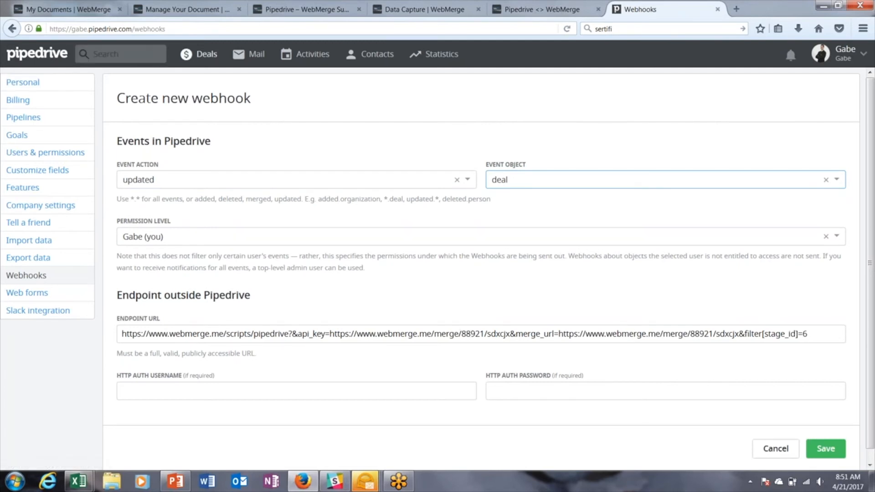
Return to the deals pipeline and move the ABC Company deal to Demo Scheduled and back to Send Contract
{"action": "left_click", "coordinate": [199, 61]}
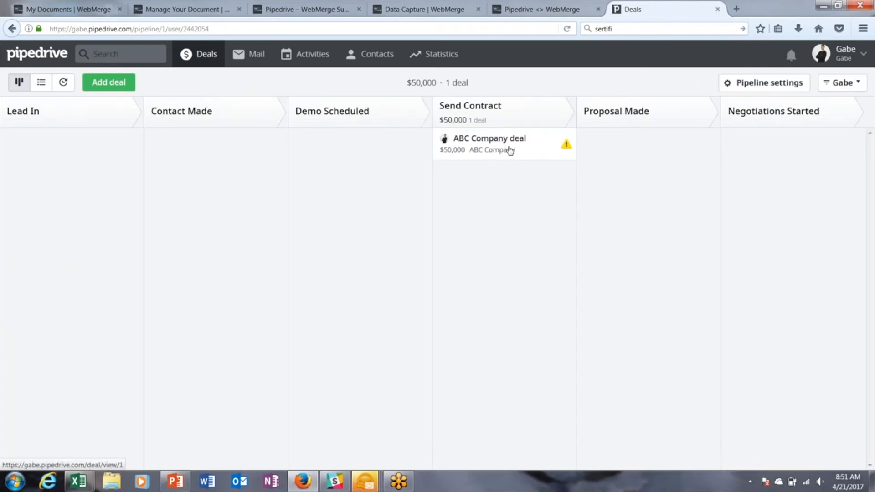
{"action": "left_click_drag", "start_coordinate": [511, 151], "coordinate": [360, 151]}
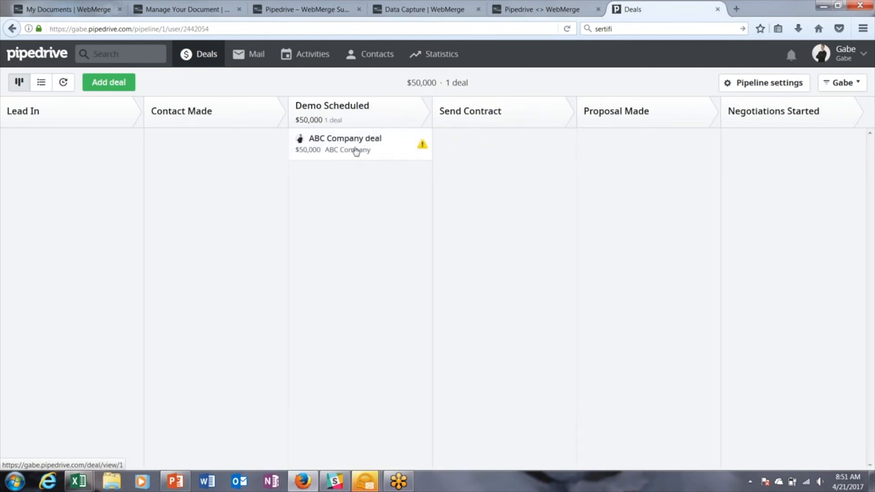
{"action": "left_click_drag", "start_coordinate": [353, 148], "coordinate": [497, 150]}
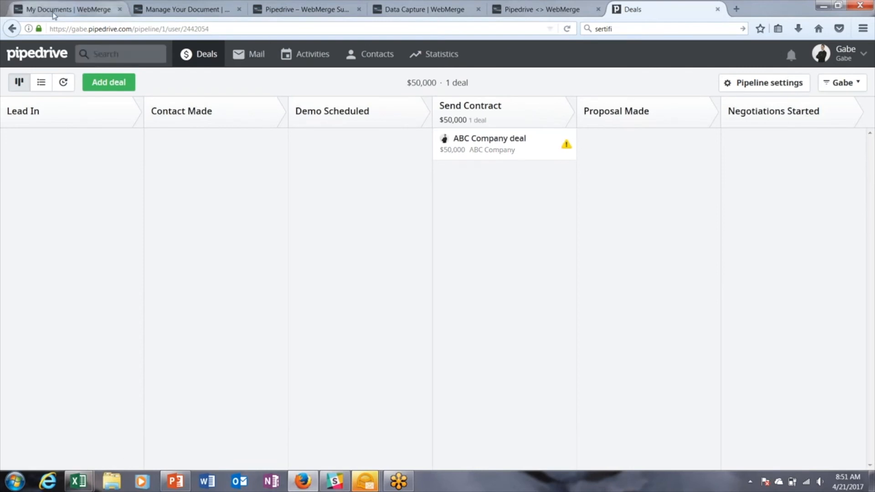
Switch to WebMerge and open the New Client Contract overview to examine its recent merges
{"action": "left_click", "coordinate": [71, 13]}
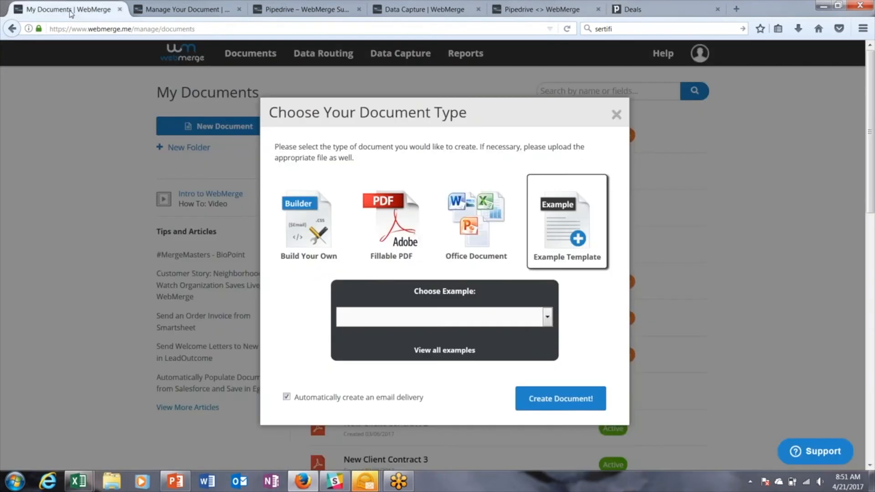
{"action": "left_click", "coordinate": [169, 12]}
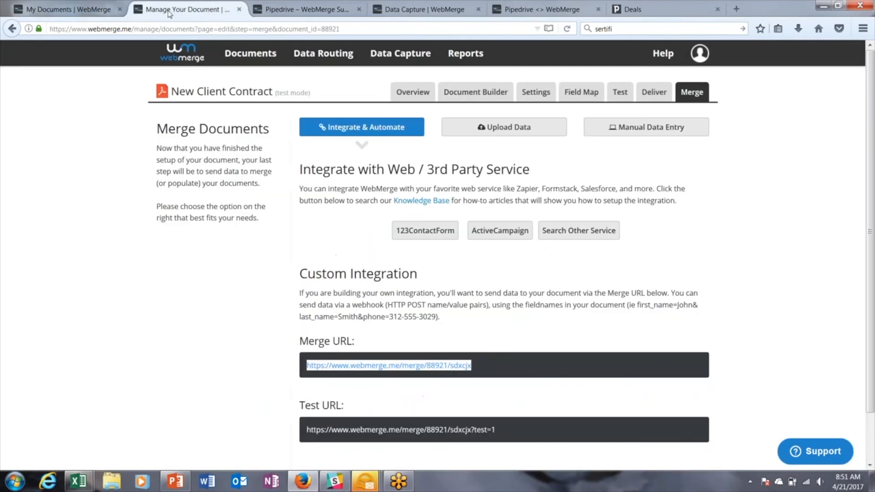
{"action": "left_click", "coordinate": [420, 97]}
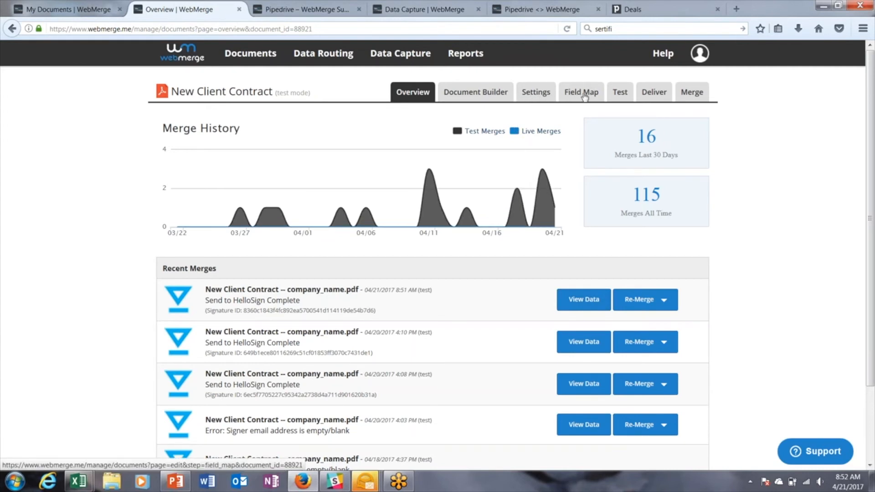
Examine the contract's advanced settings, including the custom integration field map option, and review the merge codes in its Field Map
{"action": "left_click", "coordinate": [543, 95]}
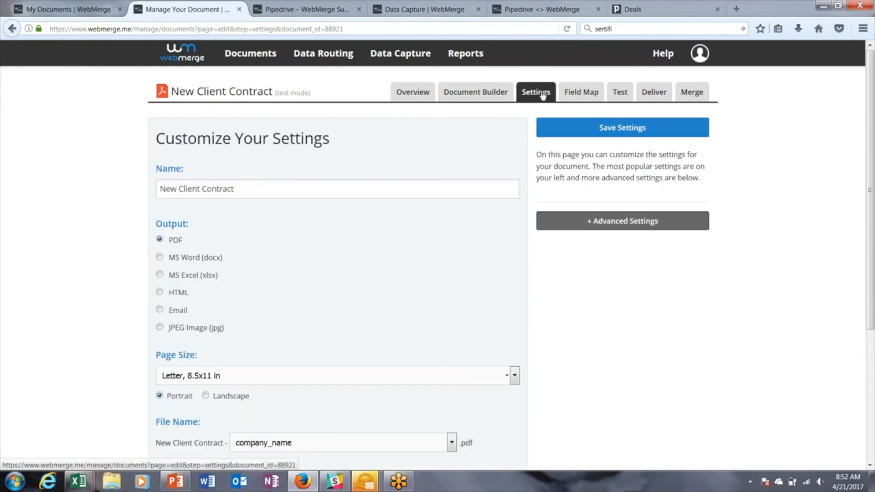
{"action": "left_click", "coordinate": [618, 225]}
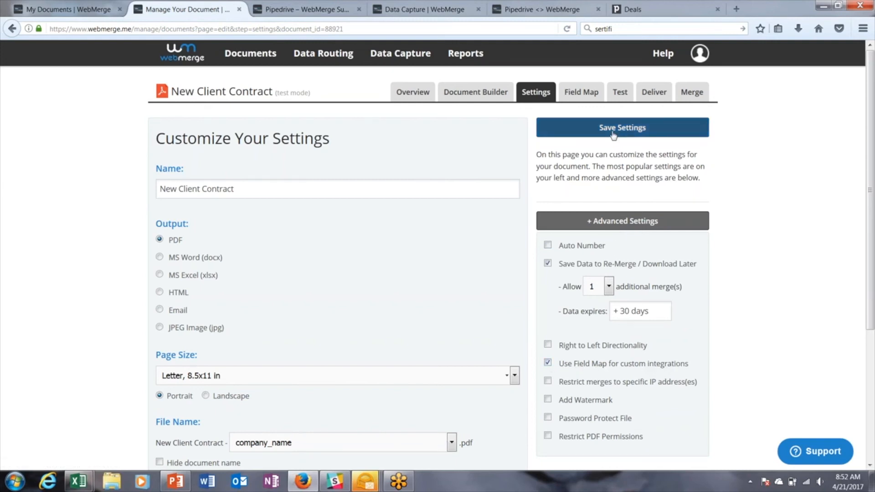
{"action": "left_click", "coordinate": [585, 97]}
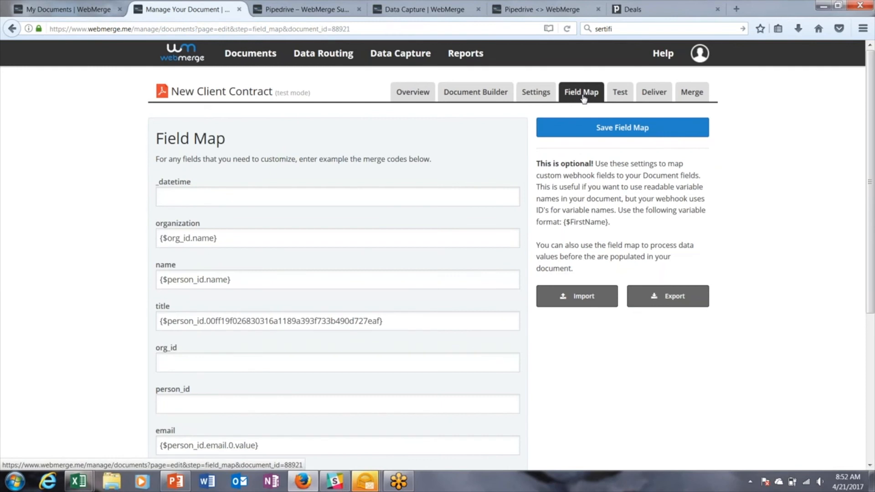
{"action": "scroll", "coordinate": [211, 196], "scroll_direction": "down", "scroll_amount": 2}
{"action": "scroll", "coordinate": [211, 196], "scroll_direction": "down", "scroll_amount": 3}
{"action": "scroll", "coordinate": [211, 196], "scroll_direction": "up", "scroll_amount": 2}
{"action": "scroll", "coordinate": [211, 199], "scroll_direction": "up", "scroll_amount": 2}
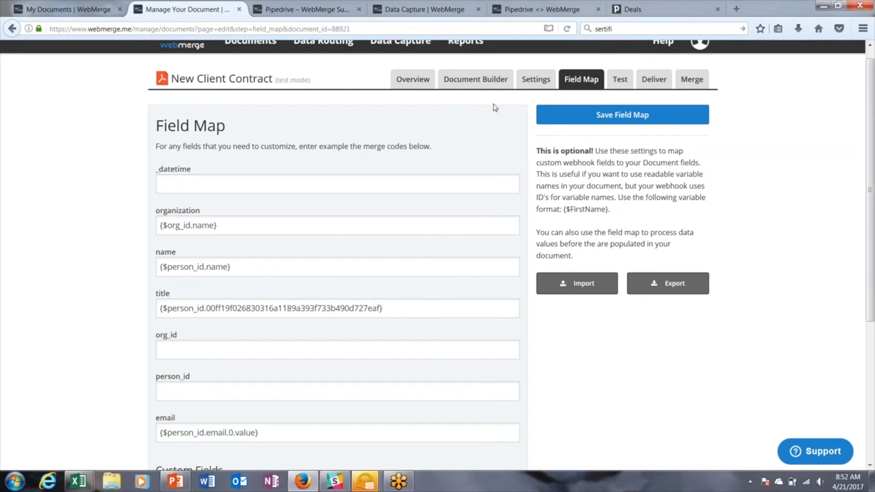
From the contract's overview, open the data of the 04/21/2017 8:51 AM merge and look through the received fields
{"action": "left_click", "coordinate": [418, 84]}
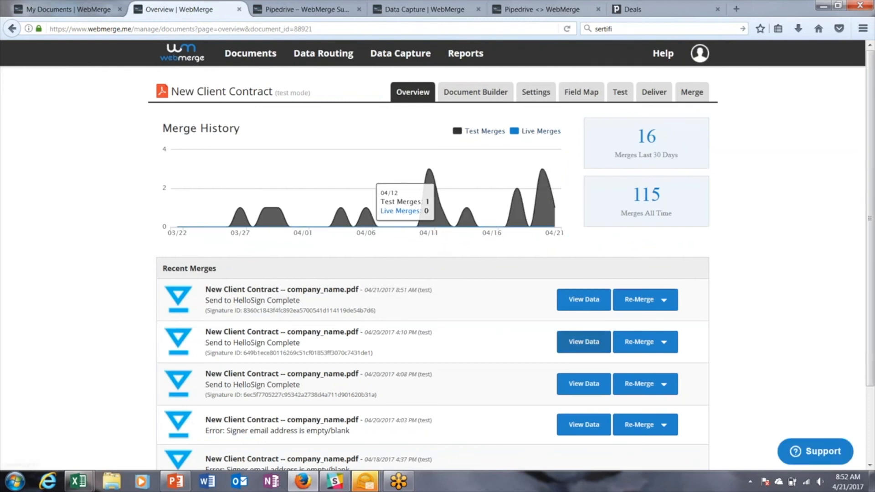
{"action": "left_click", "coordinate": [592, 303]}
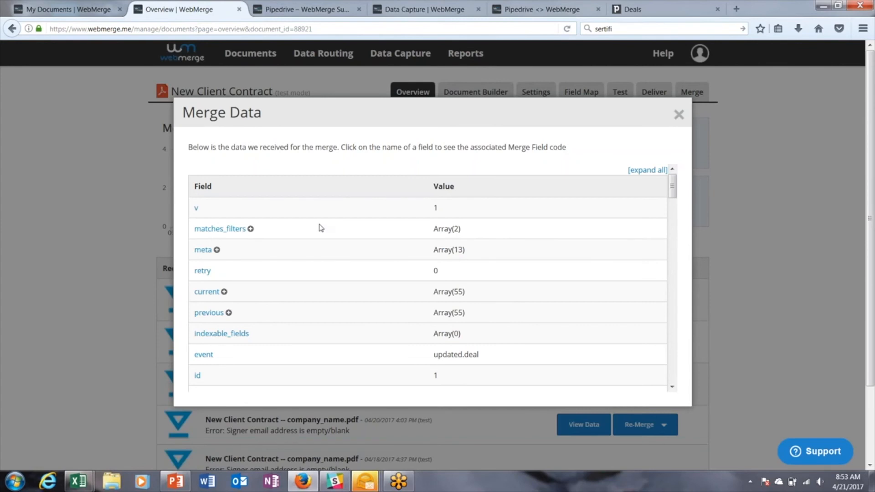
{"action": "scroll", "coordinate": [321, 228], "scroll_direction": "down", "scroll_amount": 3}
{"action": "scroll", "coordinate": [321, 228], "scroll_direction": "down", "scroll_amount": 3}
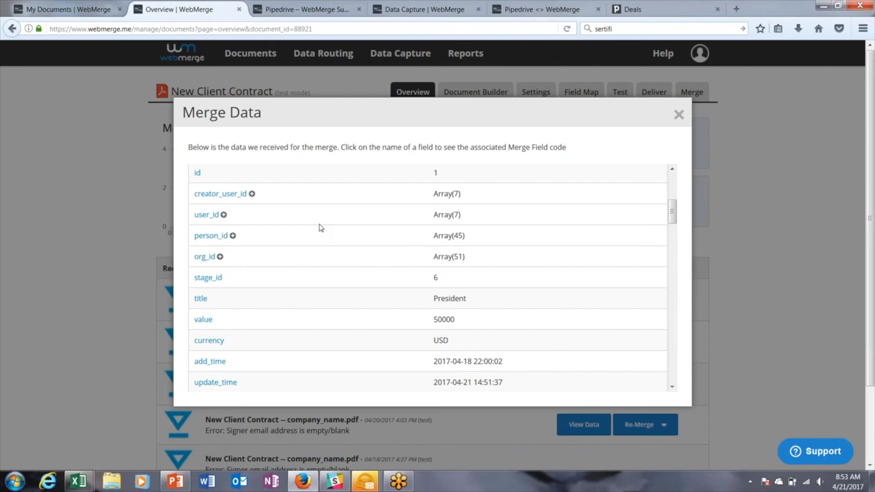
{"action": "scroll", "coordinate": [321, 228], "scroll_direction": "down", "scroll_amount": 1}
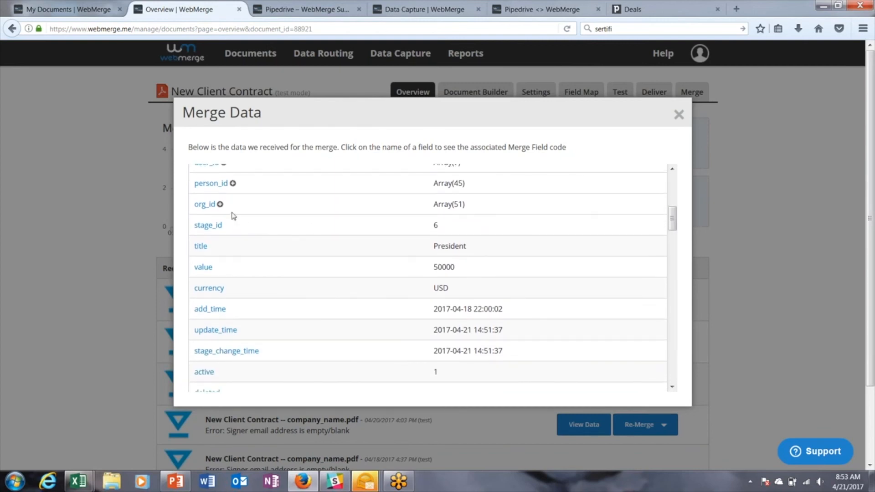
Expand the org_id array in the merge data, reveal and select the merge code of its name field, and close the data
{"action": "left_click", "coordinate": [220, 205]}
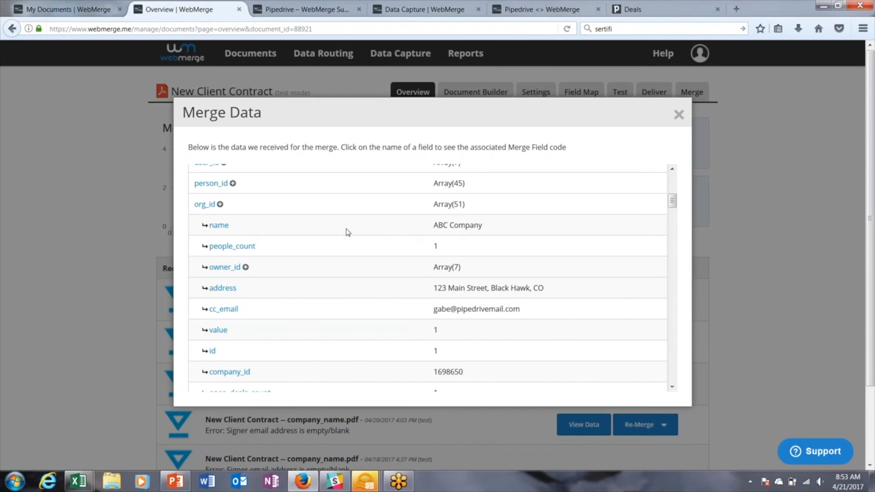
{"action": "left_click", "coordinate": [223, 230]}
{"action": "left_click_drag", "start_coordinate": [286, 228], "coordinate": [237, 229]}
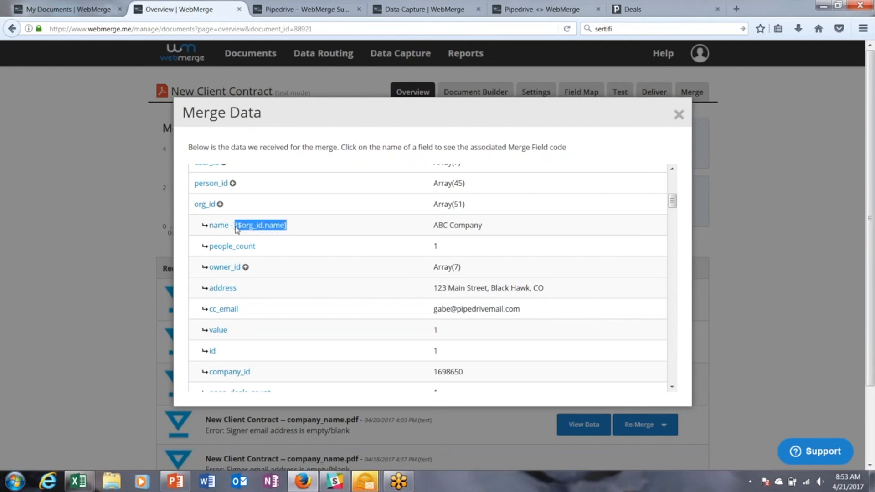
{"action": "left_click", "coordinate": [680, 119]}
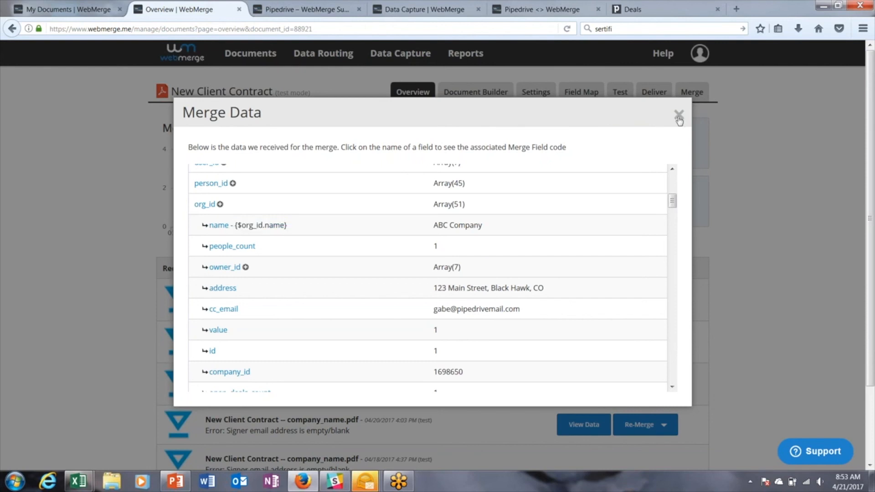
Return to the contract's Field Map and select the organization field to examine its merge code
{"action": "left_click", "coordinate": [579, 95]}
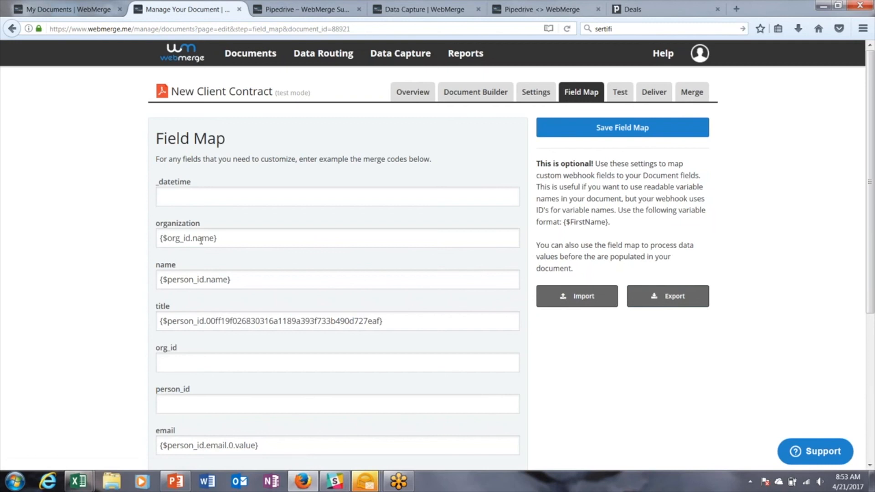
{"action": "left_click", "coordinate": [201, 240]}
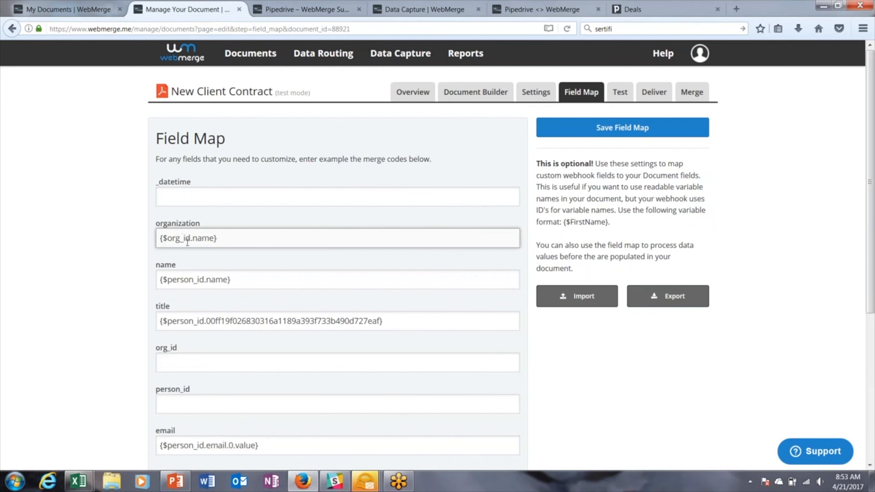
Retrigger the merge by moving the ABC Company deal in Pipedrive to Demo Scheduled and back to Send Contract, and check WebMerge's contract overview
{"action": "scroll", "coordinate": [187, 243], "scroll_direction": "down", "scroll_amount": 2}
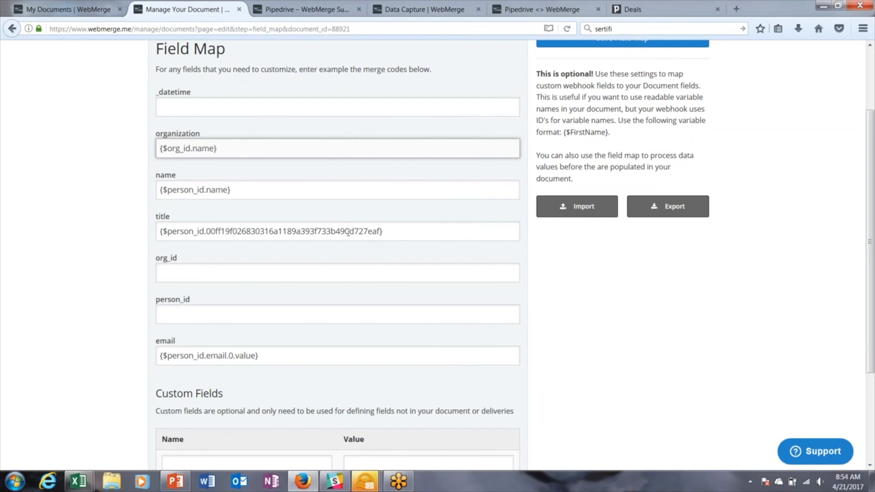
{"action": "scroll", "coordinate": [348, 232], "scroll_direction": "up", "scroll_amount": 3}
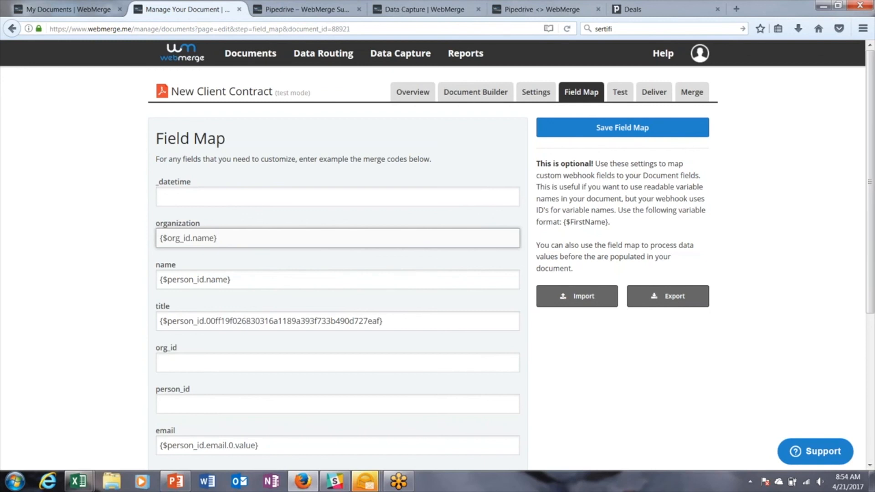
{"action": "left_click", "coordinate": [653, 10]}
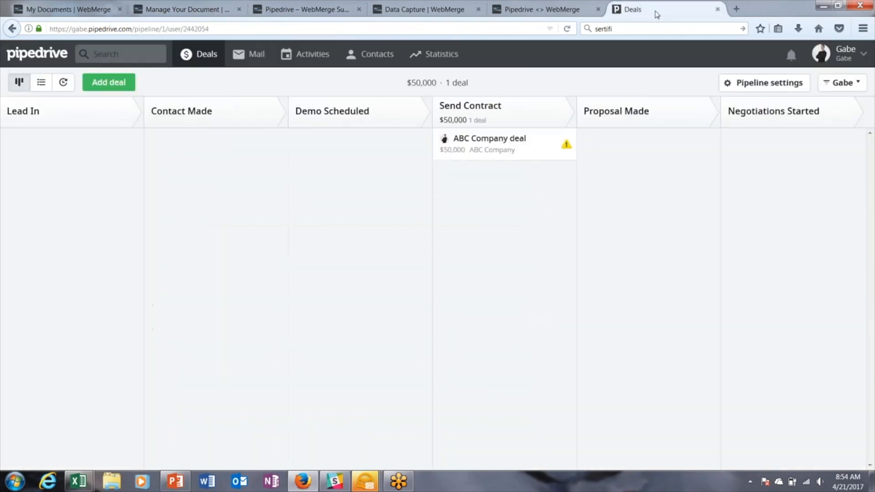
{"action": "left_click_drag", "start_coordinate": [515, 148], "coordinate": [368, 151]}
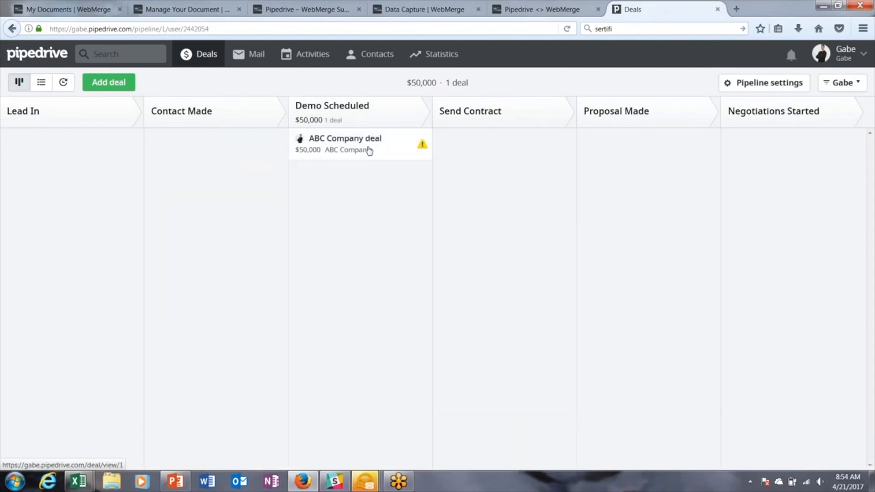
{"action": "left_click_drag", "start_coordinate": [365, 145], "coordinate": [501, 143]}
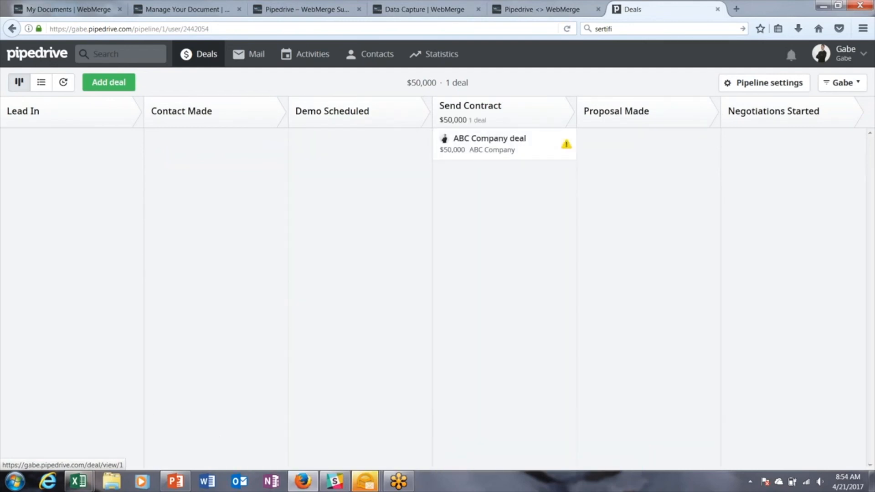
{"action": "left_click", "coordinate": [171, 13]}
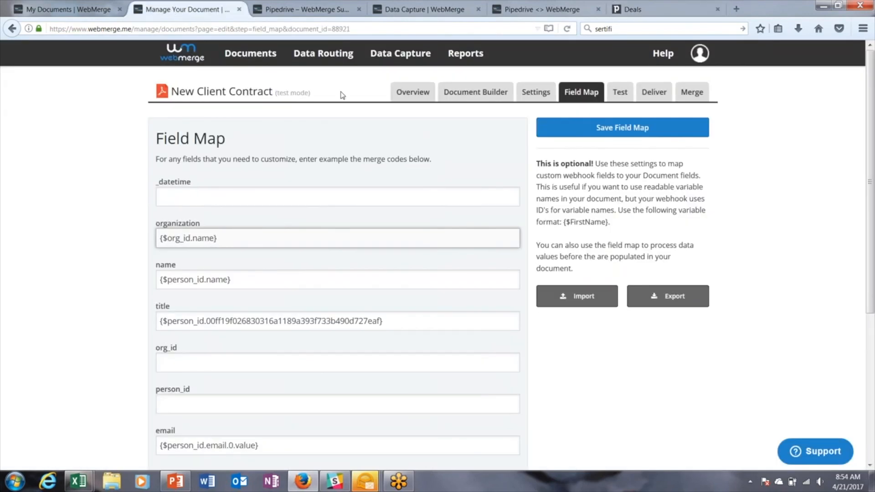
{"action": "left_click", "coordinate": [413, 93]}
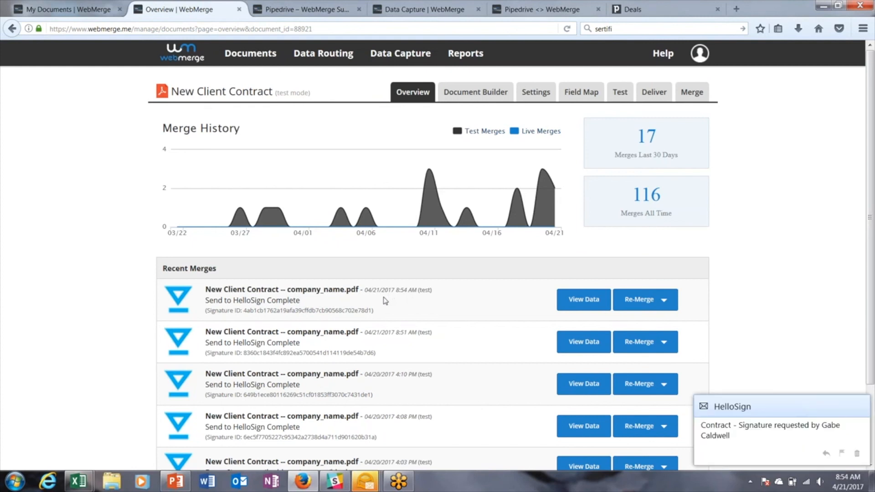
Open the new HelloSign signature request e-mail, load its pictures, and start the signing request from it
{"action": "left_click", "coordinate": [766, 437]}
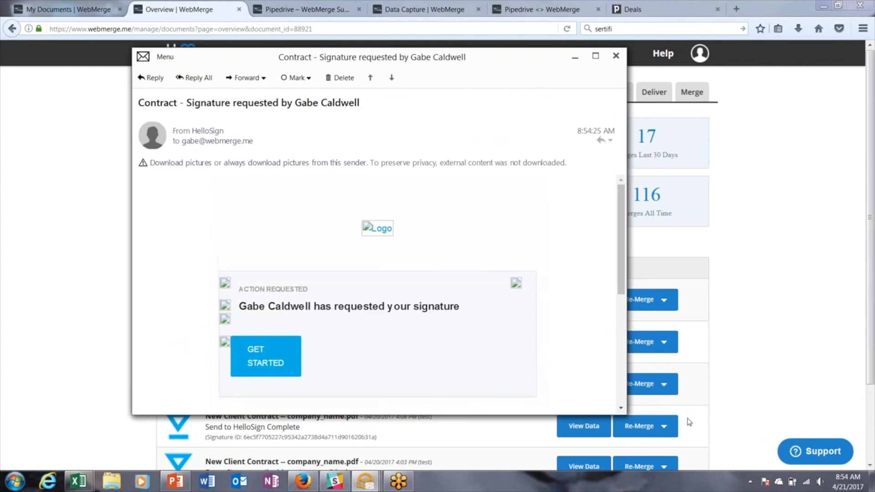
{"action": "left_click", "coordinate": [177, 163]}
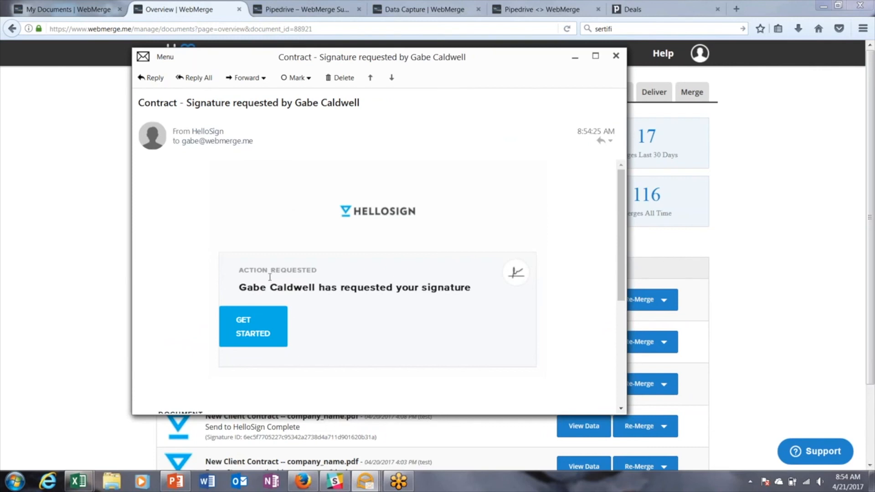
{"action": "left_click", "coordinate": [251, 333]}
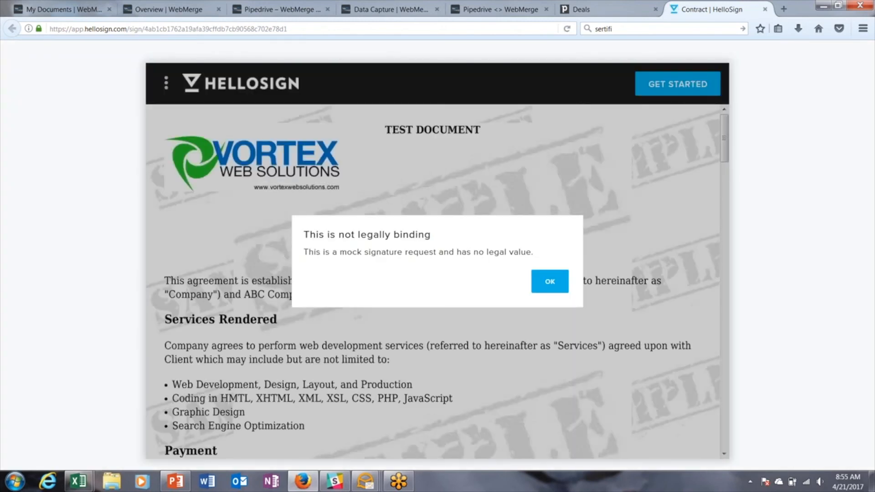
Dismiss the mock signature notice and review the New Client Agreement through to its Signing the Contract section
{"action": "left_click", "coordinate": [552, 290]}
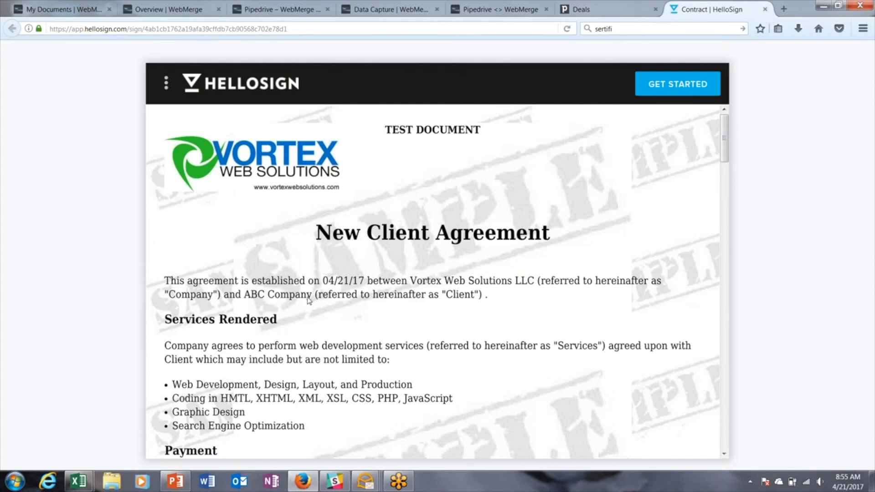
{"action": "scroll", "coordinate": [309, 300], "scroll_direction": "down", "scroll_amount": 15}
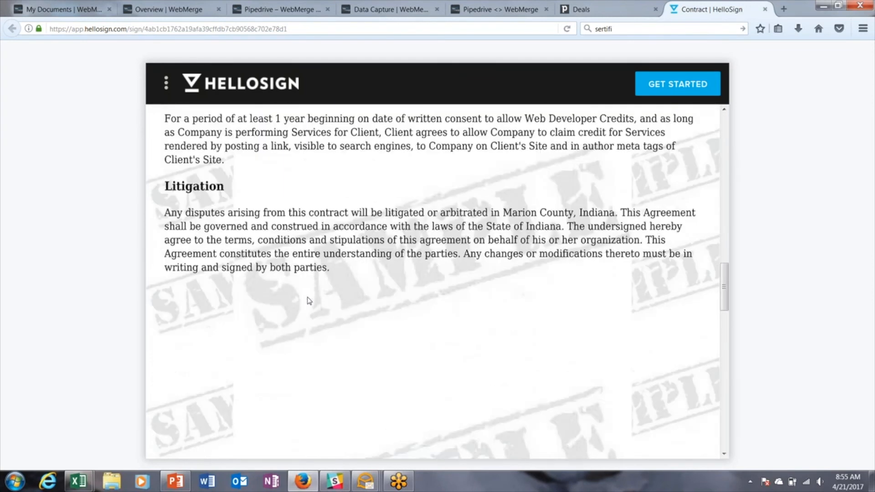
{"action": "scroll", "coordinate": [307, 299], "scroll_direction": "down", "scroll_amount": 7}
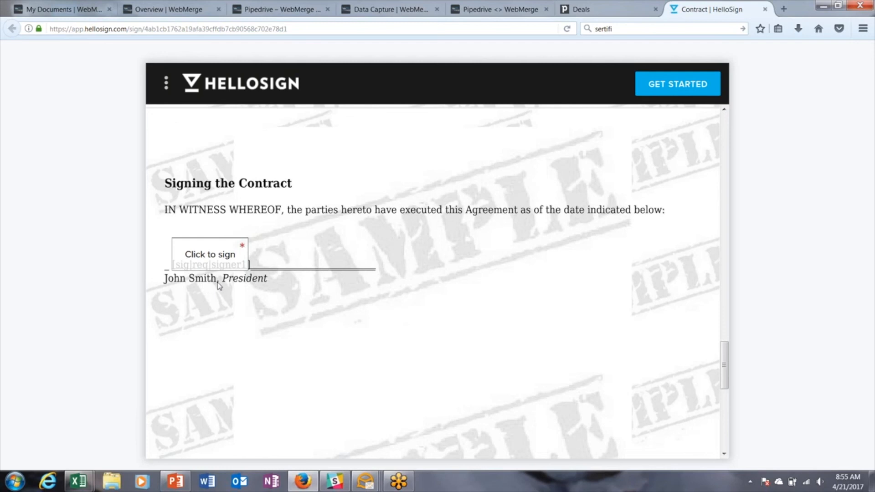
Insert the saved signature into the agreement's required signature field and agree to the terms to submit the signed document
{"action": "left_click", "coordinate": [224, 255]}
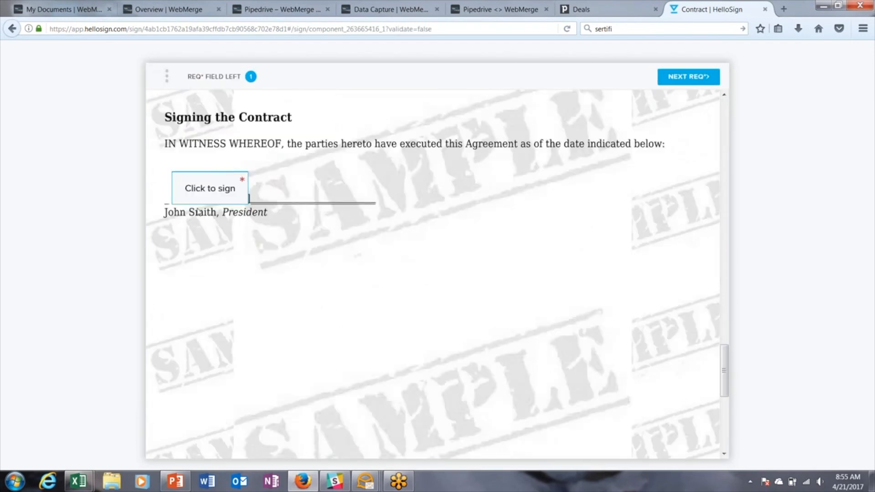
{"action": "left_click", "coordinate": [200, 194]}
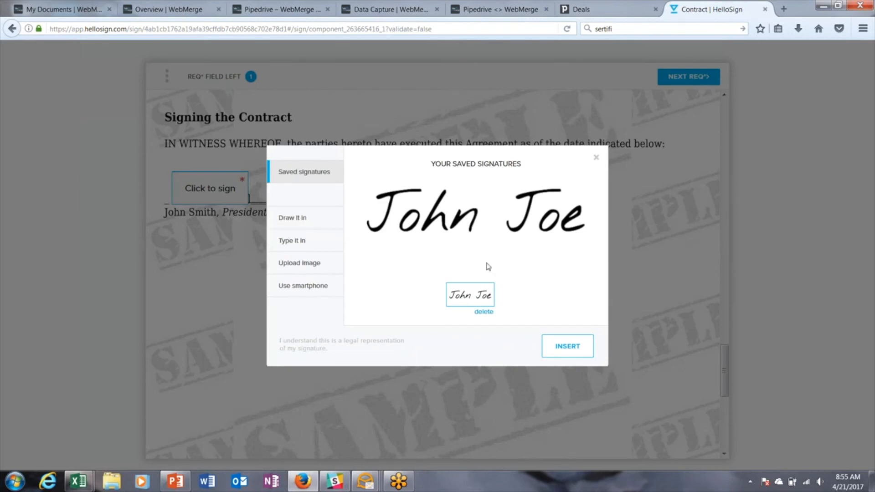
{"action": "left_click", "coordinate": [569, 351]}
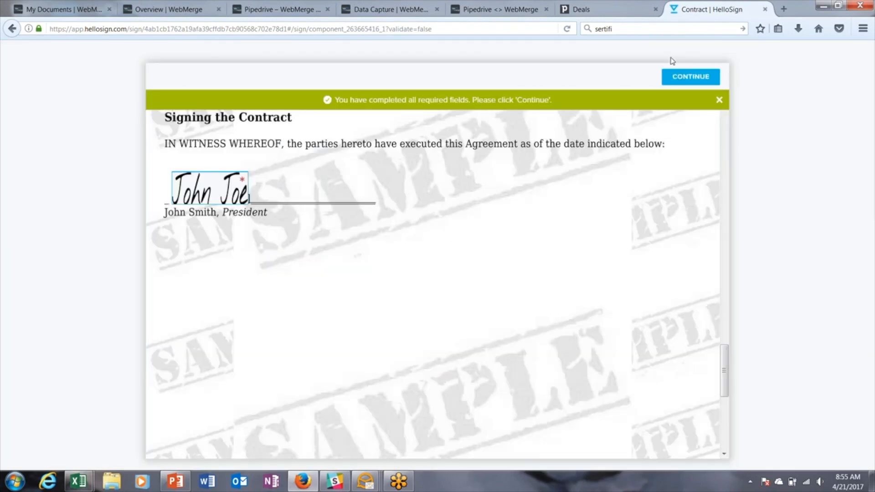
{"action": "left_click", "coordinate": [692, 78]}
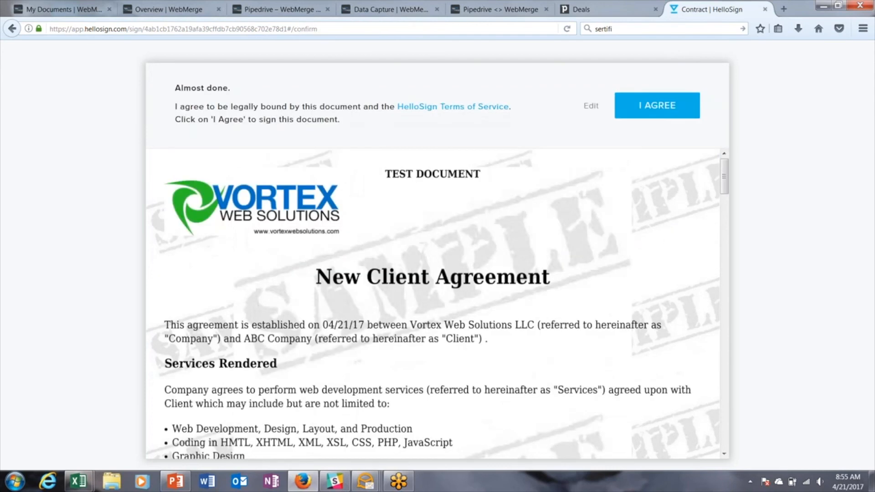
{"action": "left_click", "coordinate": [668, 105]}
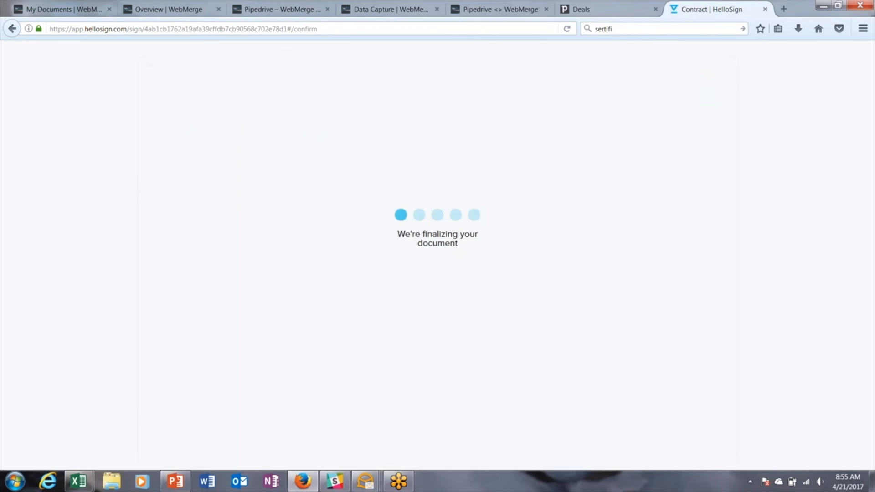